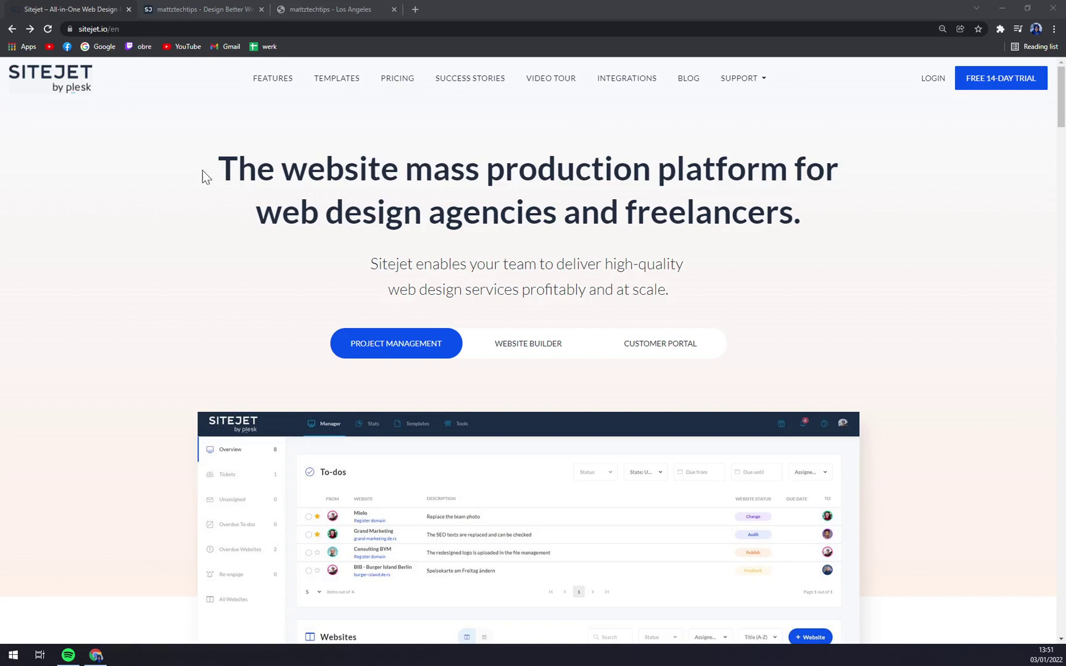
- Browse the sitejet.io marketing homepage, then switch to the partner.sitejet.io account tab
{"action": "left_click", "coordinate": [164, 176]}
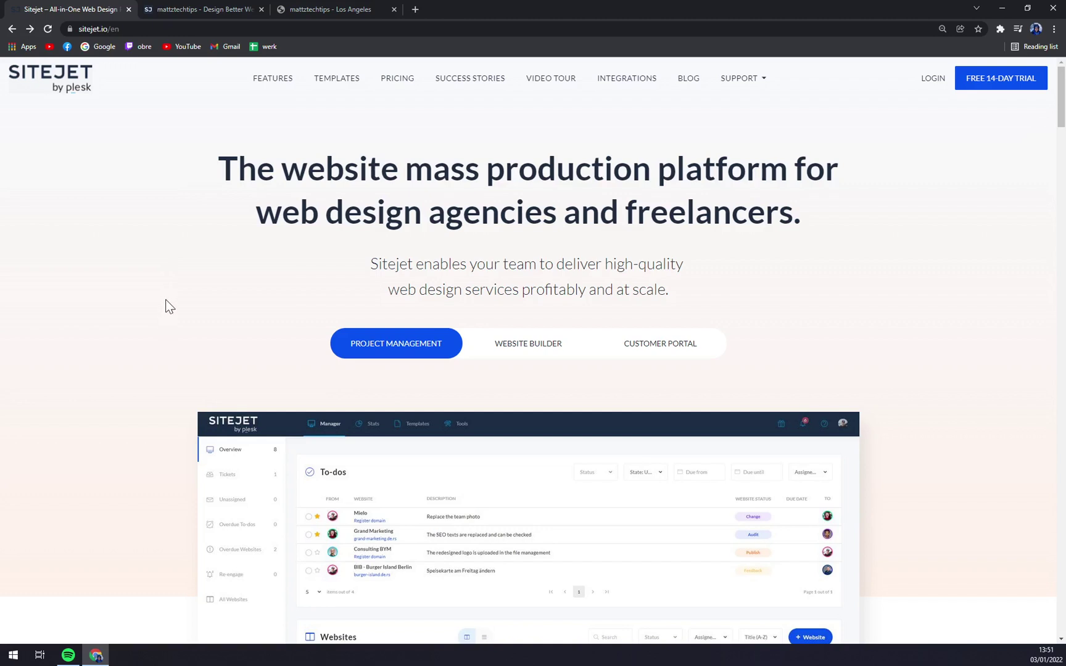
{"action": "scroll", "coordinate": [173, 302], "scroll_direction": "down", "scroll_amount": 7}
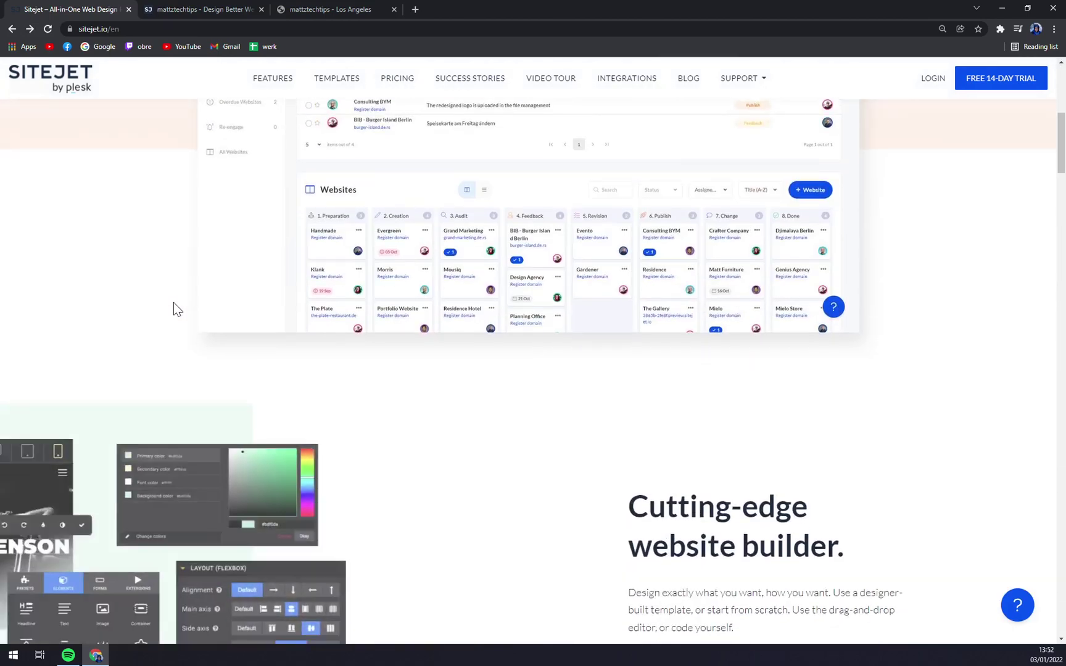
{"action": "scroll", "coordinate": [175, 306], "scroll_direction": "down", "scroll_amount": 6}
{"action": "scroll", "coordinate": [173, 302], "scroll_direction": "up", "scroll_amount": 3}
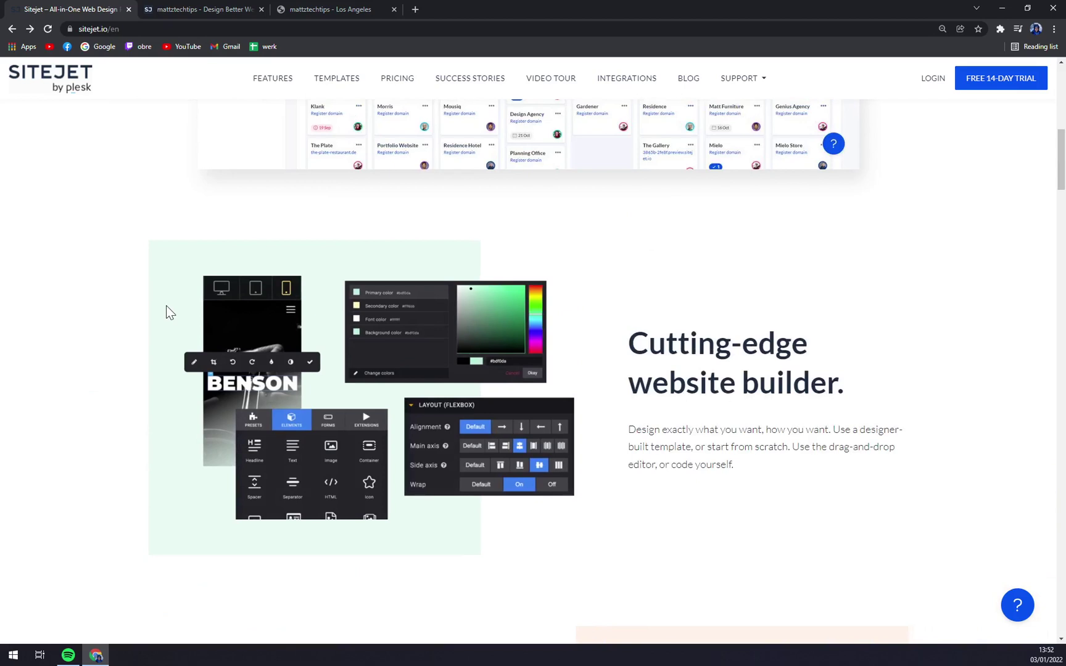
{"action": "scroll", "coordinate": [188, 318], "scroll_direction": "up", "scroll_amount": 3}
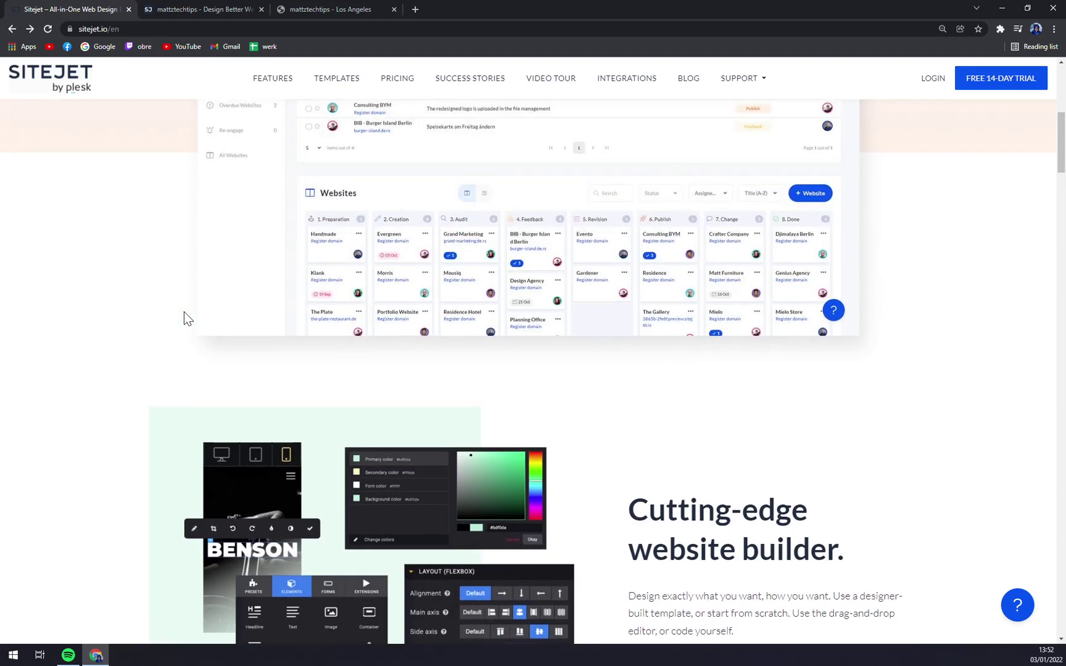
{"action": "scroll", "coordinate": [184, 311], "scroll_direction": "down", "scroll_amount": 1}
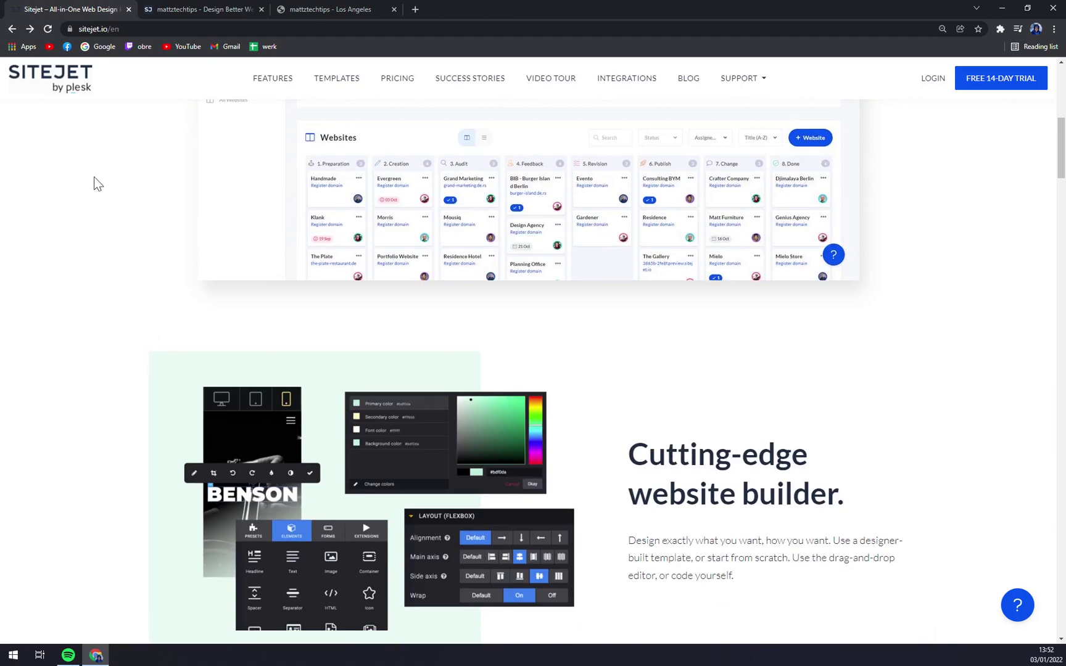
{"action": "scroll", "coordinate": [279, 172], "scroll_direction": "up", "scroll_amount": 5}
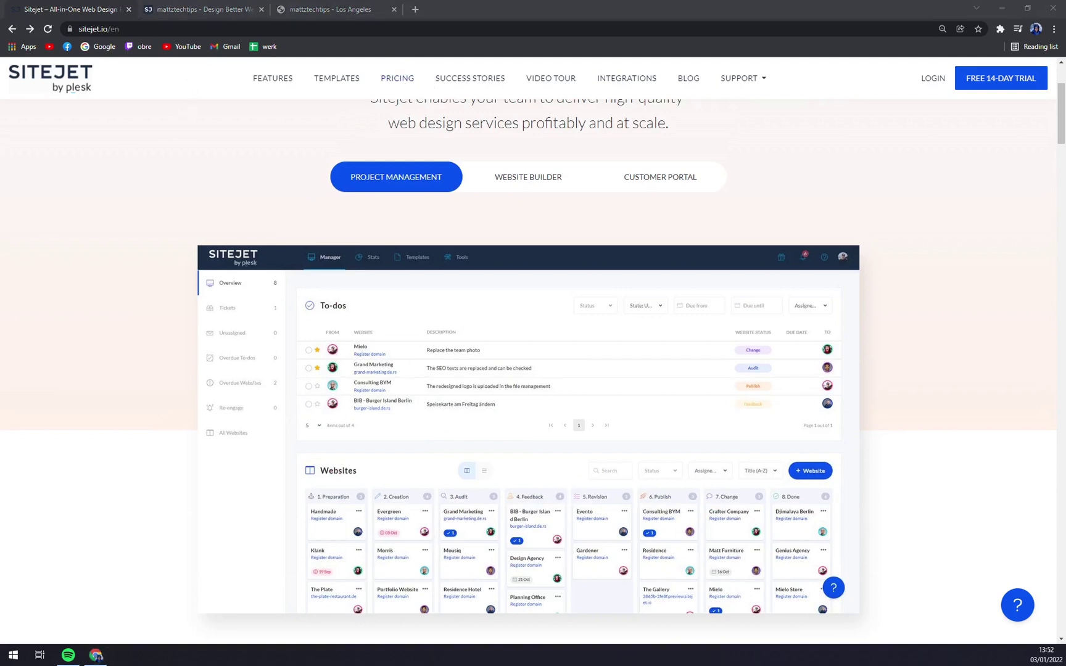
{"action": "left_click", "coordinate": [203, 10]}
- From the Overview dashboard, add a new website named 'Tutorialzforeveryone'
{"action": "mouse_move", "coordinate": [21, 148]}
{"action": "left_click", "coordinate": [54, 146]}
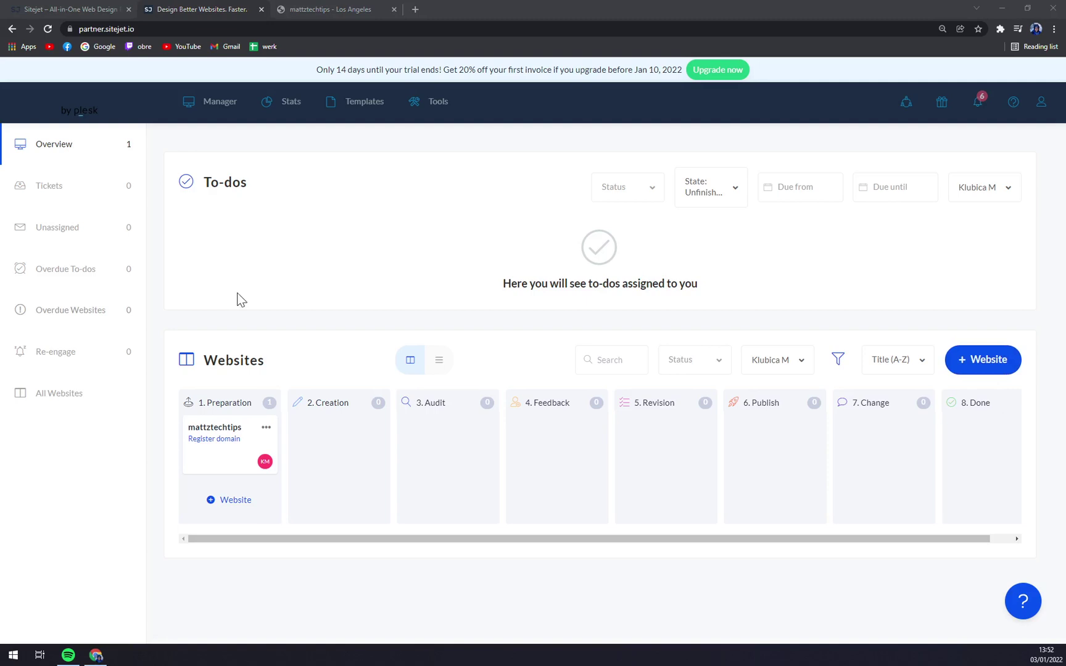
{"action": "left_click", "coordinate": [993, 364]}
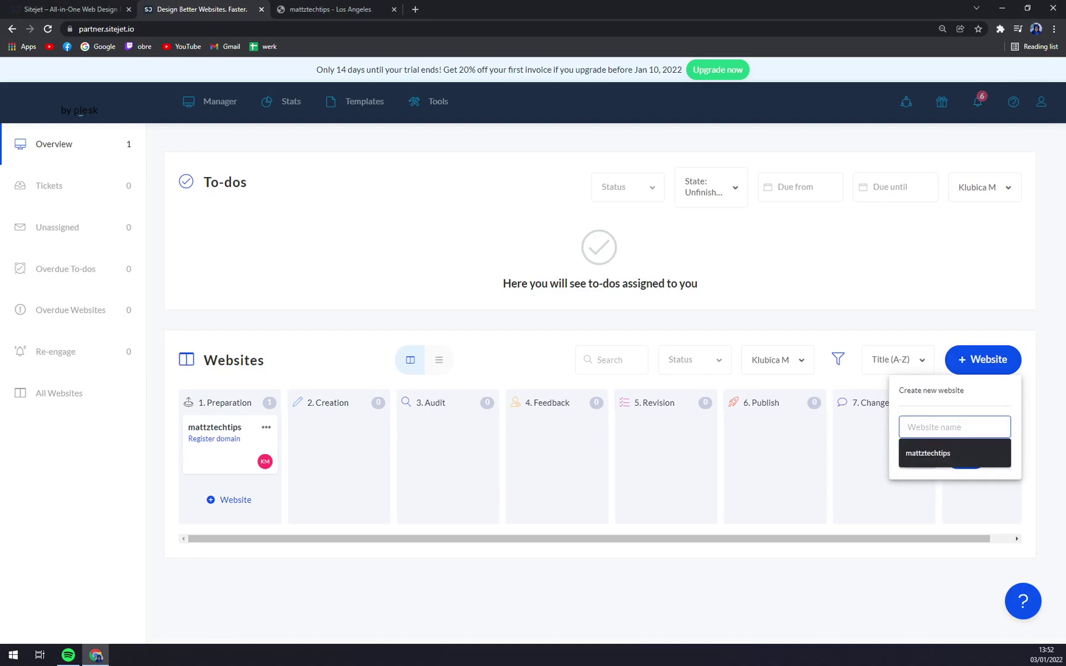
{"action": "type", "text": "Tutori"}
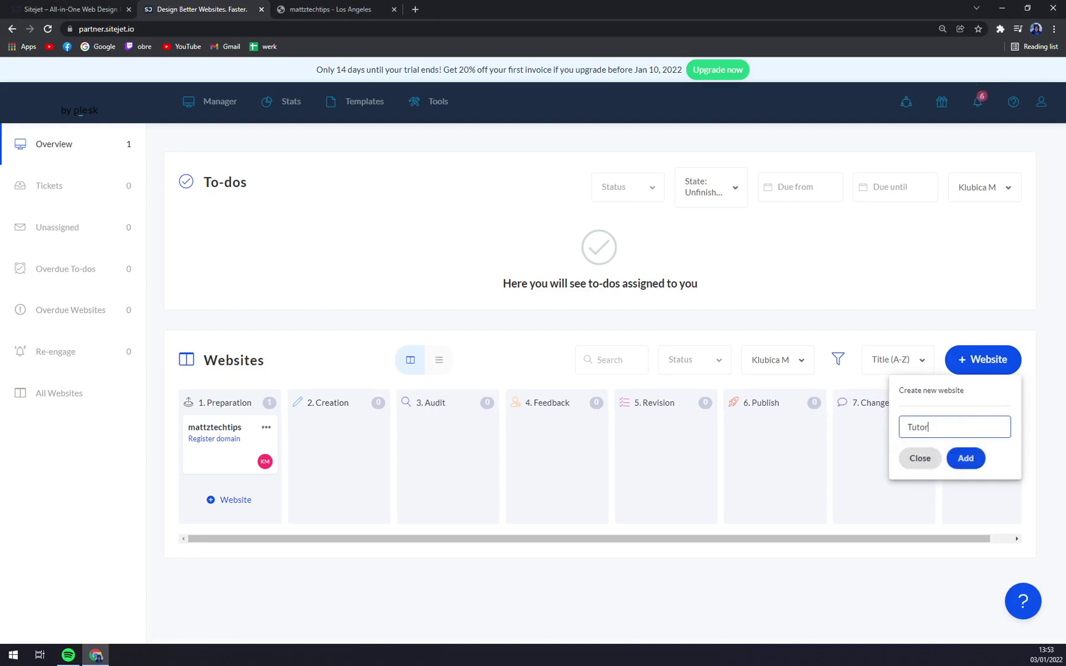
{"action": "type", "text": "alzf"}
{"action": "key", "text": "BackSpace"}
{"action": "key", "text": "BackSpace"}
{"action": "type", "text": "zforeveryone"}
{"action": "left_click", "coordinate": [959, 457]}
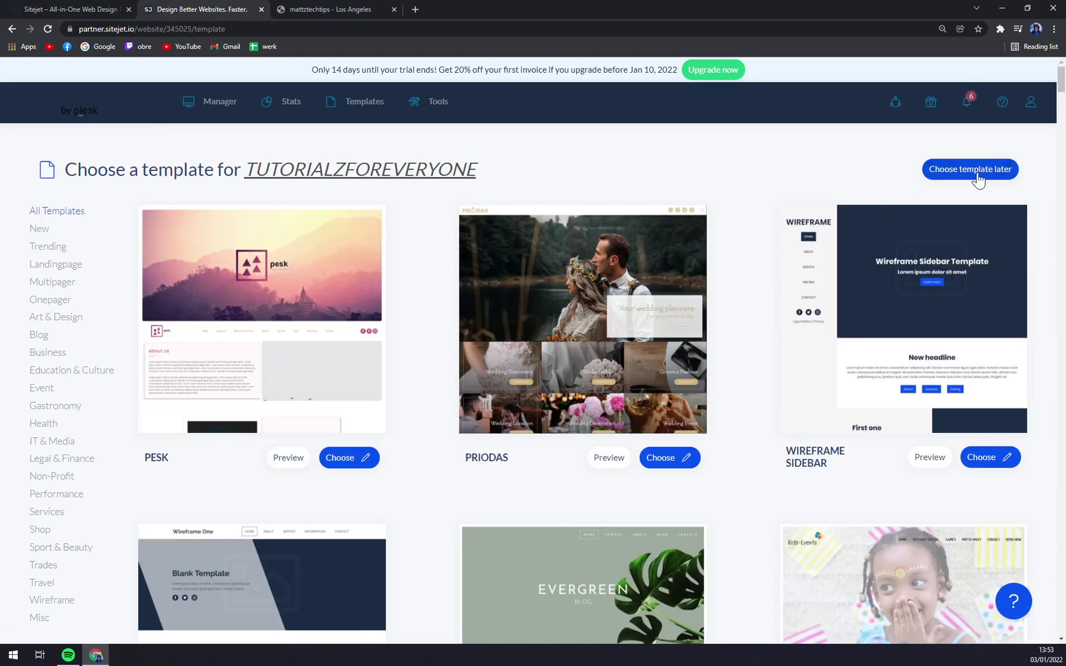
- Scroll the template gallery past Max Roofer, Happy Medic and Maki to the Kyoto row
{"action": "scroll", "coordinate": [691, 253], "scroll_direction": "down", "scroll_amount": 3}
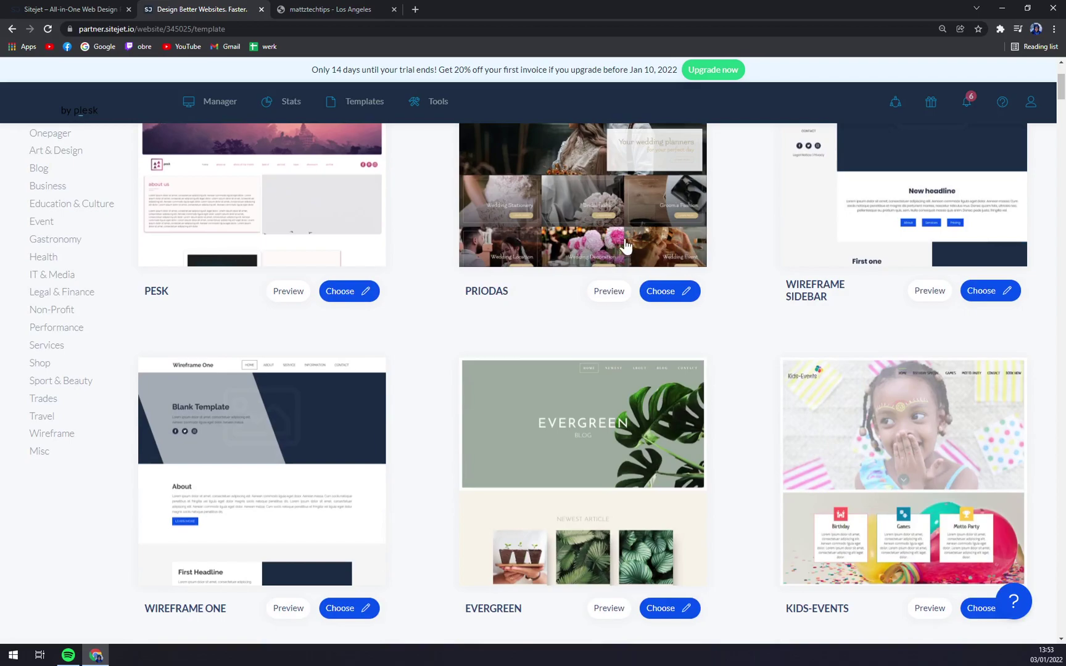
{"action": "scroll", "coordinate": [624, 246], "scroll_direction": "up", "scroll_amount": 3}
{"action": "scroll", "coordinate": [666, 233], "scroll_direction": "down", "scroll_amount": 8}
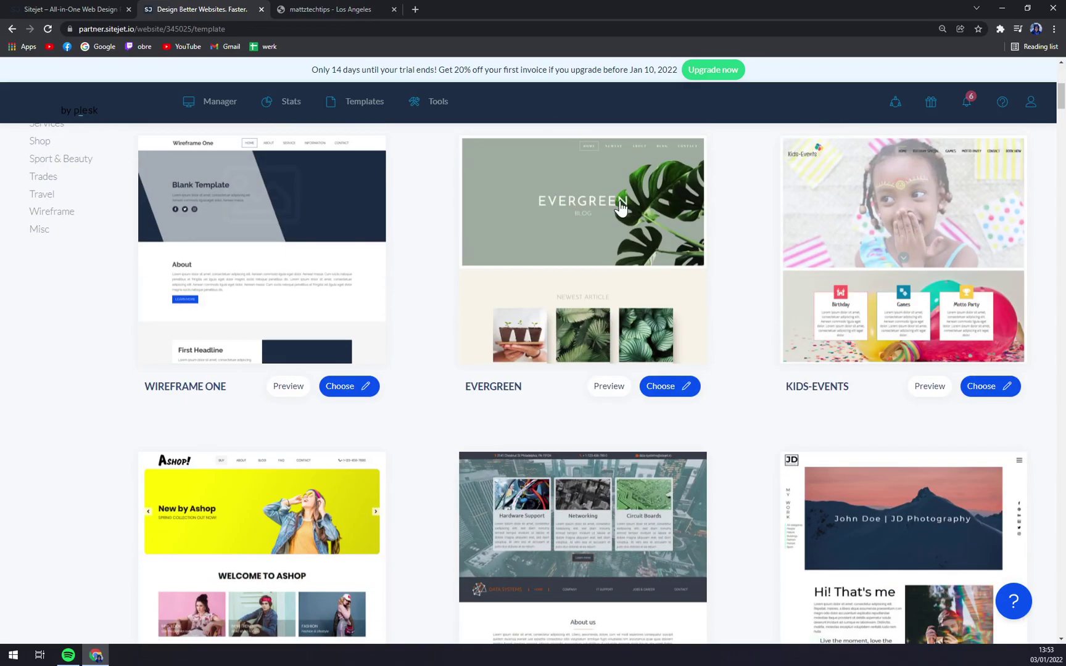
{"action": "scroll", "coordinate": [620, 195], "scroll_direction": "down", "scroll_amount": 10}
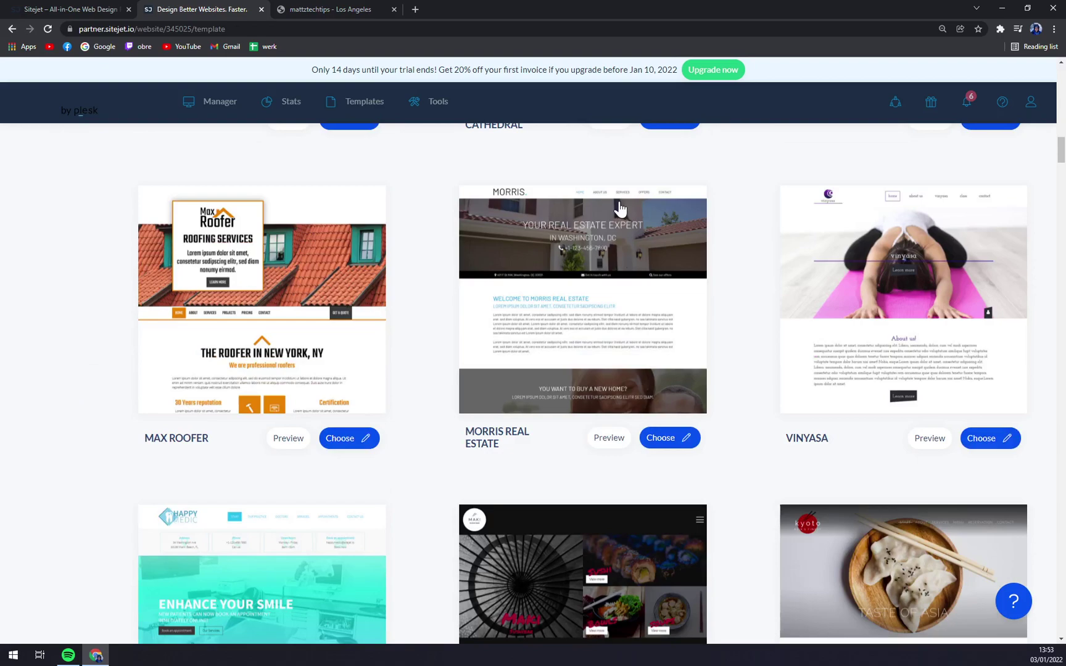
{"action": "scroll", "coordinate": [602, 231], "scroll_direction": "down", "scroll_amount": 10}
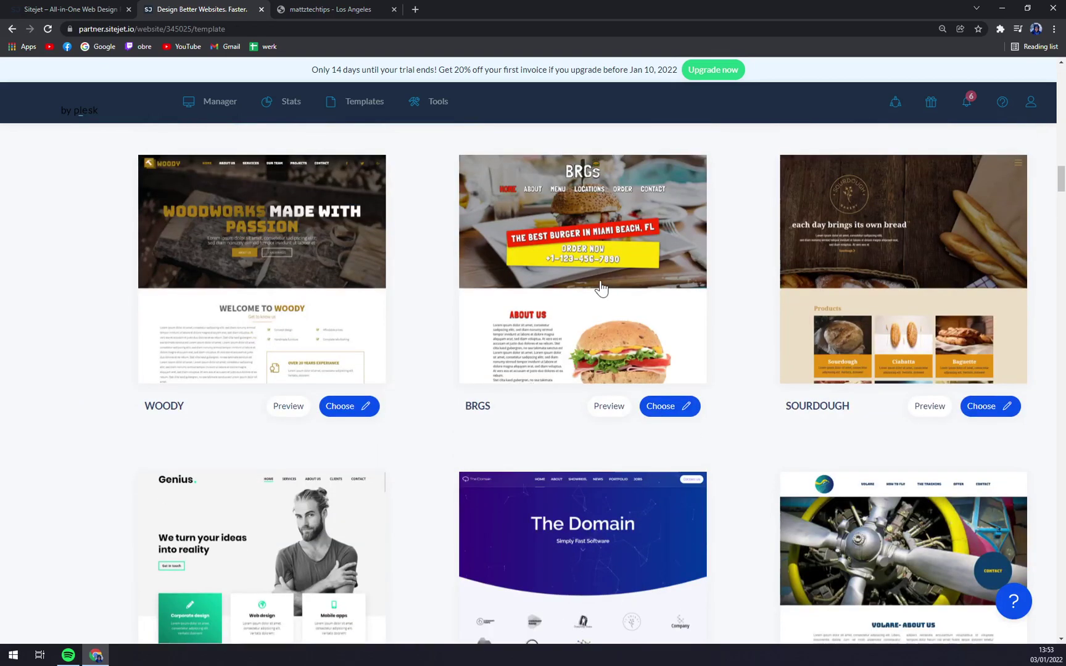
{"action": "scroll", "coordinate": [853, 330], "scroll_direction": "up", "scroll_amount": 6}
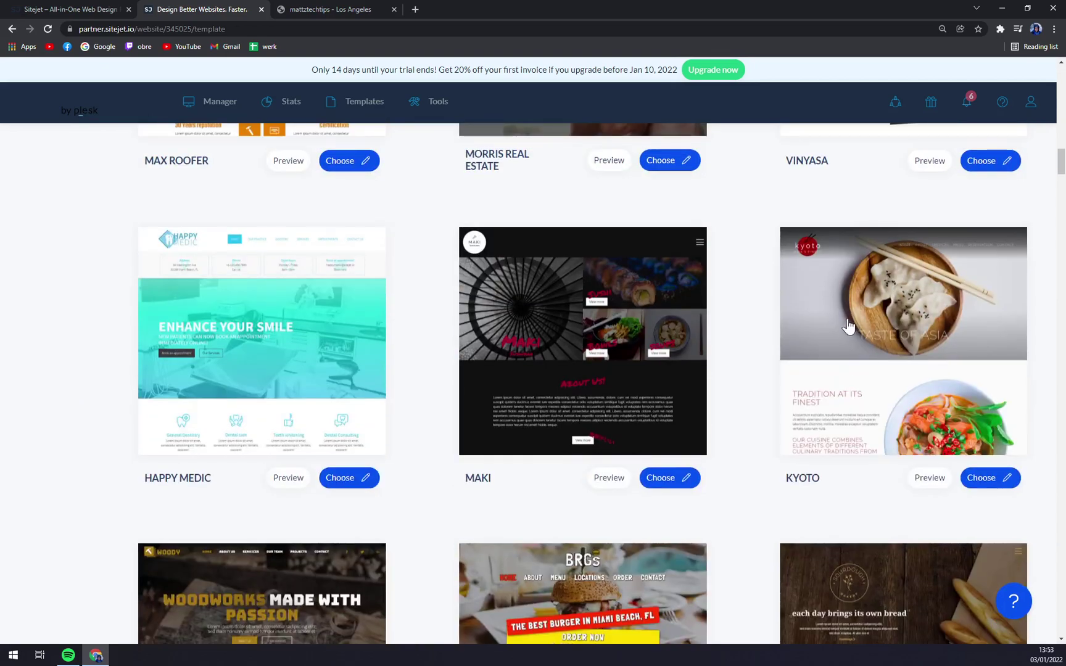
- Preview Kyoto's About, Services and Menu pages, then choose Kyoto for the site
{"action": "left_click", "coordinate": [847, 321]}
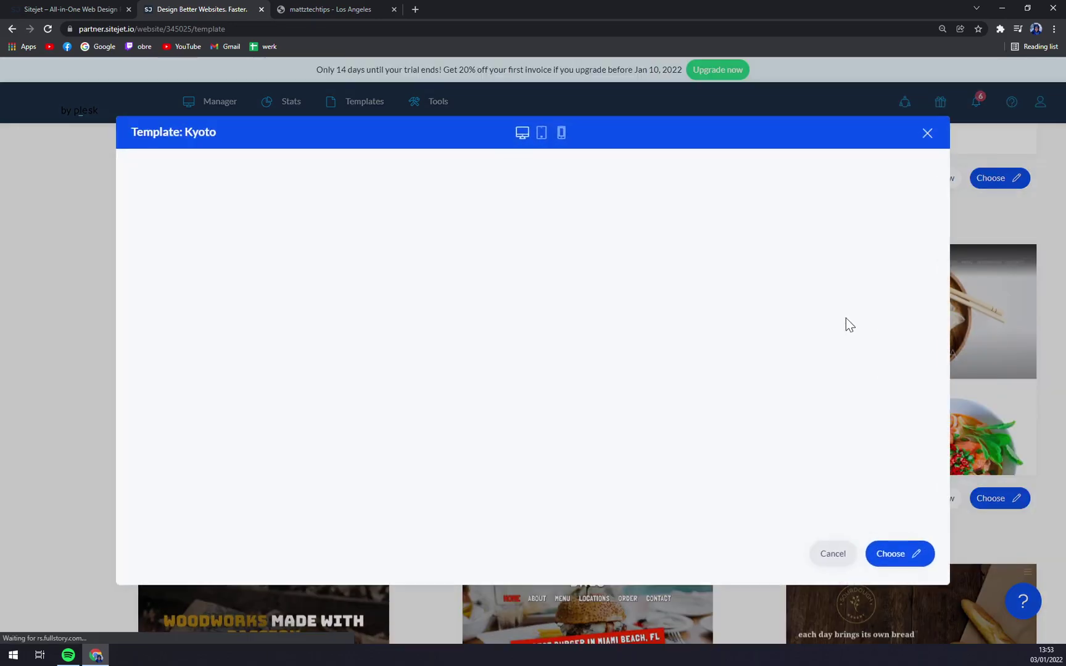
{"action": "scroll", "coordinate": [677, 247], "scroll_direction": "down", "scroll_amount": 10}
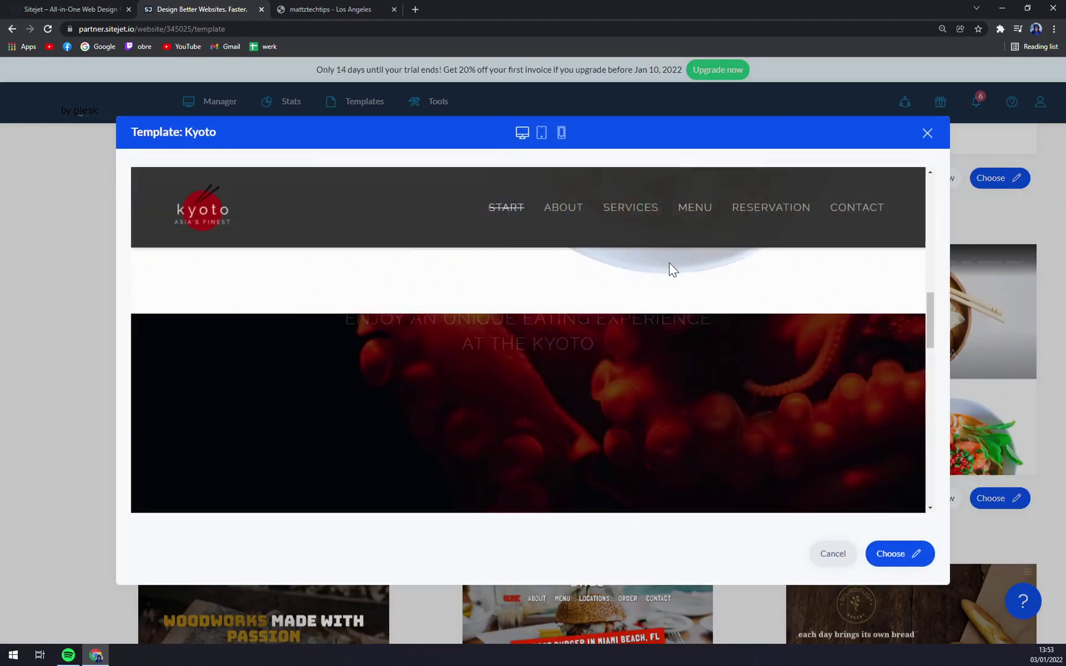
{"action": "scroll", "coordinate": [671, 269], "scroll_direction": "up", "scroll_amount": 10}
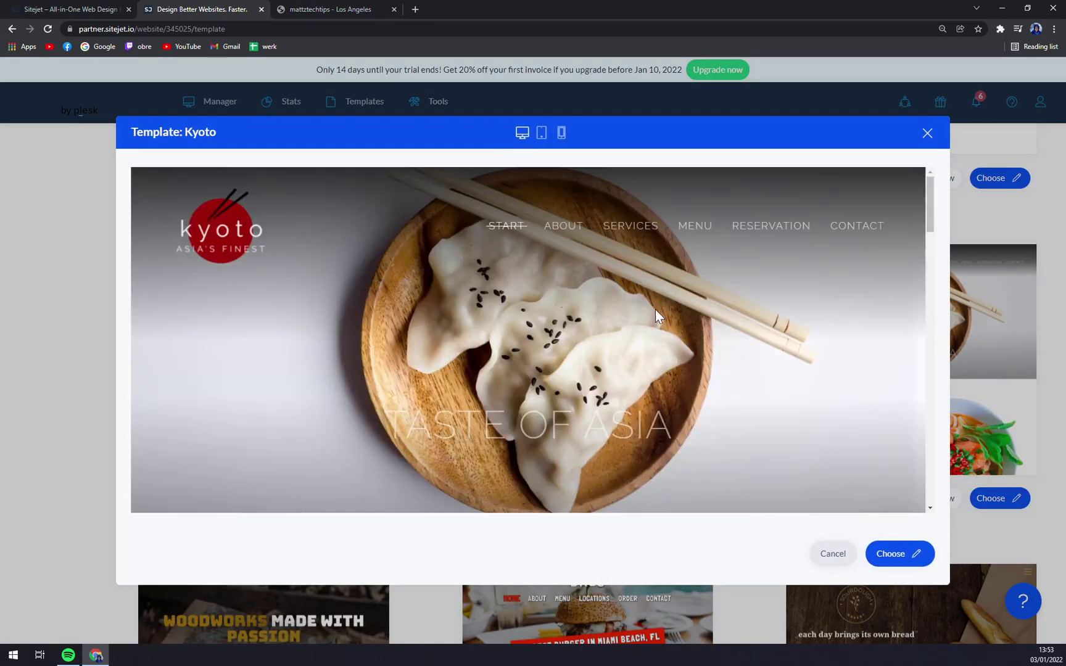
{"action": "left_click", "coordinate": [575, 229]}
{"action": "left_click", "coordinate": [611, 233]}
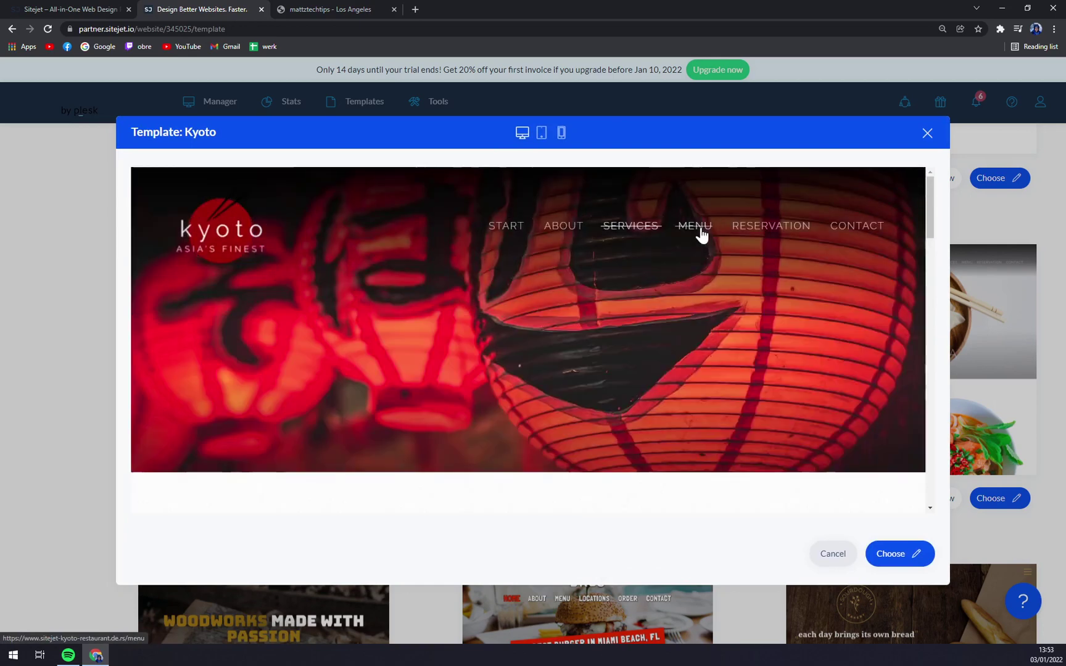
{"action": "left_click", "coordinate": [698, 232]}
{"action": "scroll", "coordinate": [699, 233], "scroll_direction": "down", "scroll_amount": 6}
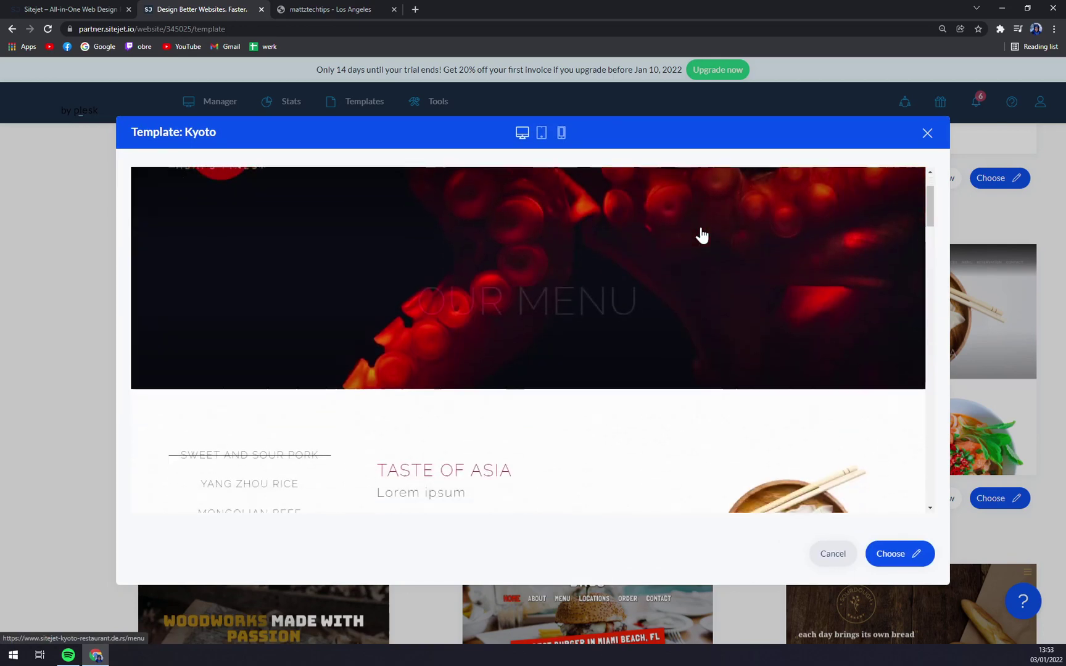
{"action": "scroll", "coordinate": [479, 349], "scroll_direction": "down", "scroll_amount": 3}
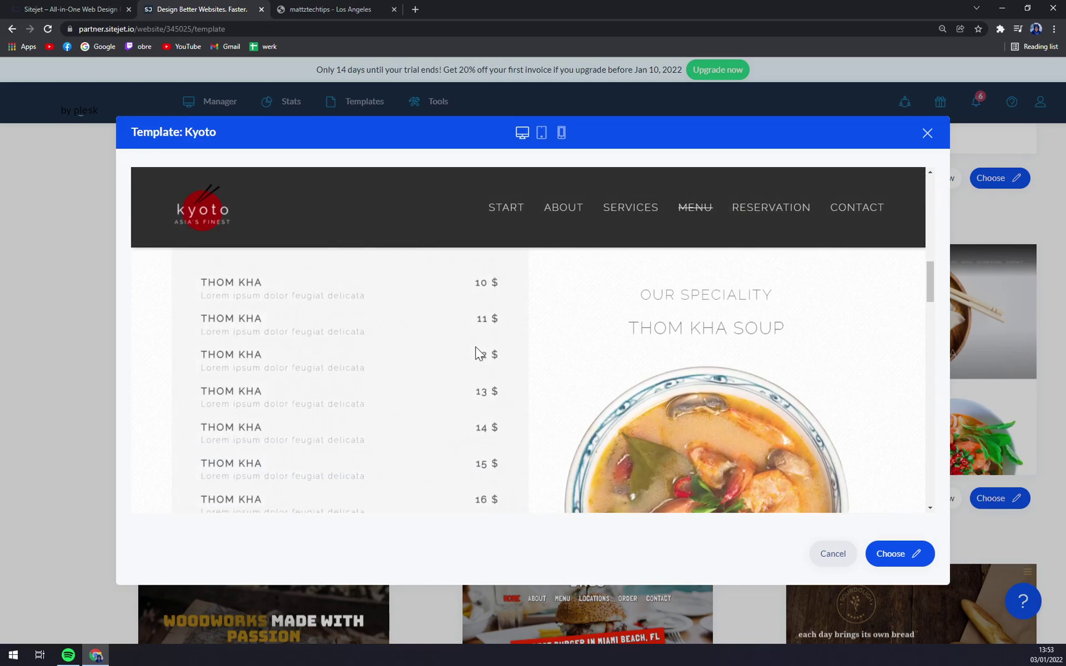
{"action": "scroll", "coordinate": [478, 353], "scroll_direction": "down", "scroll_amount": 1}
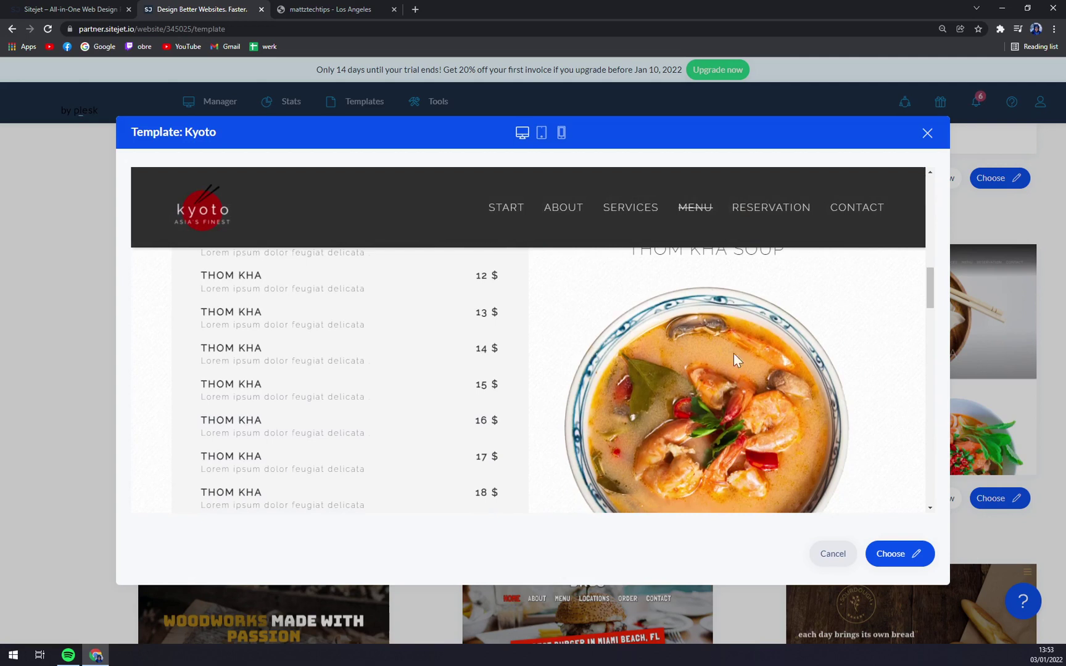
{"action": "left_click", "coordinate": [892, 554]}
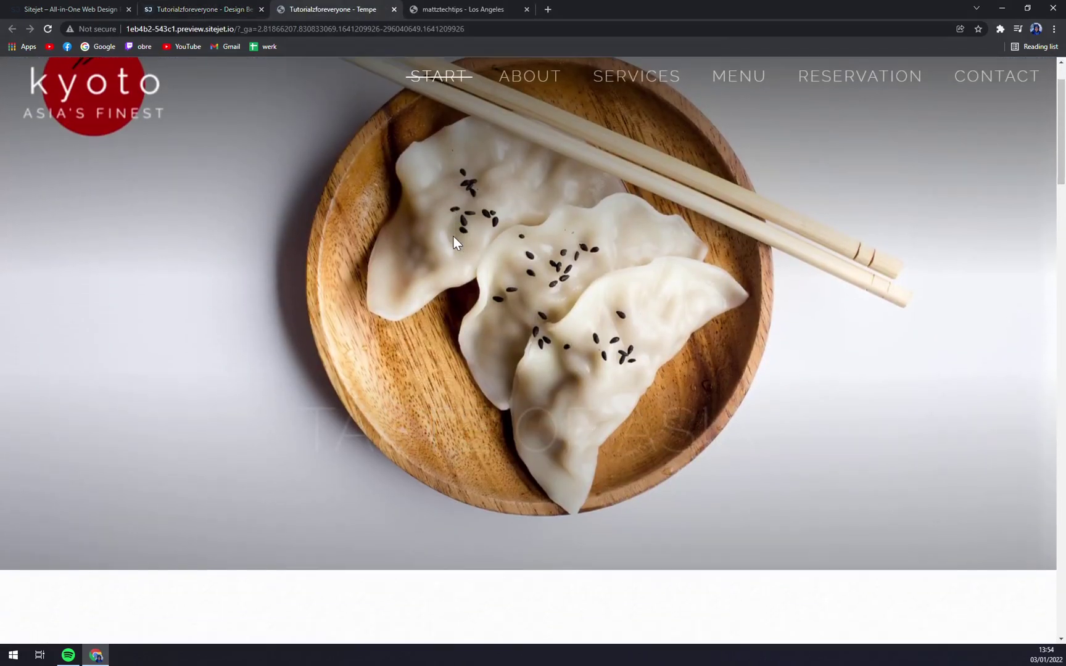
- Scroll the Kyoto site preview down to the footer and back, then close it
{"action": "scroll", "coordinate": [460, 225], "scroll_direction": "down", "scroll_amount": 15}
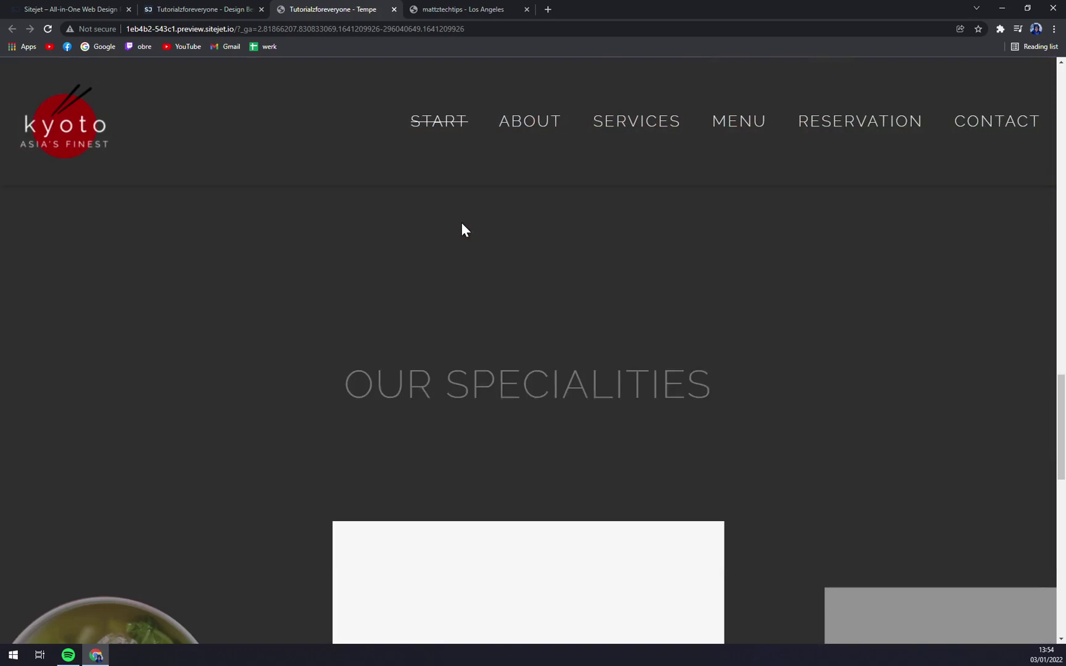
{"action": "scroll", "coordinate": [459, 238], "scroll_direction": "down", "scroll_amount": 2}
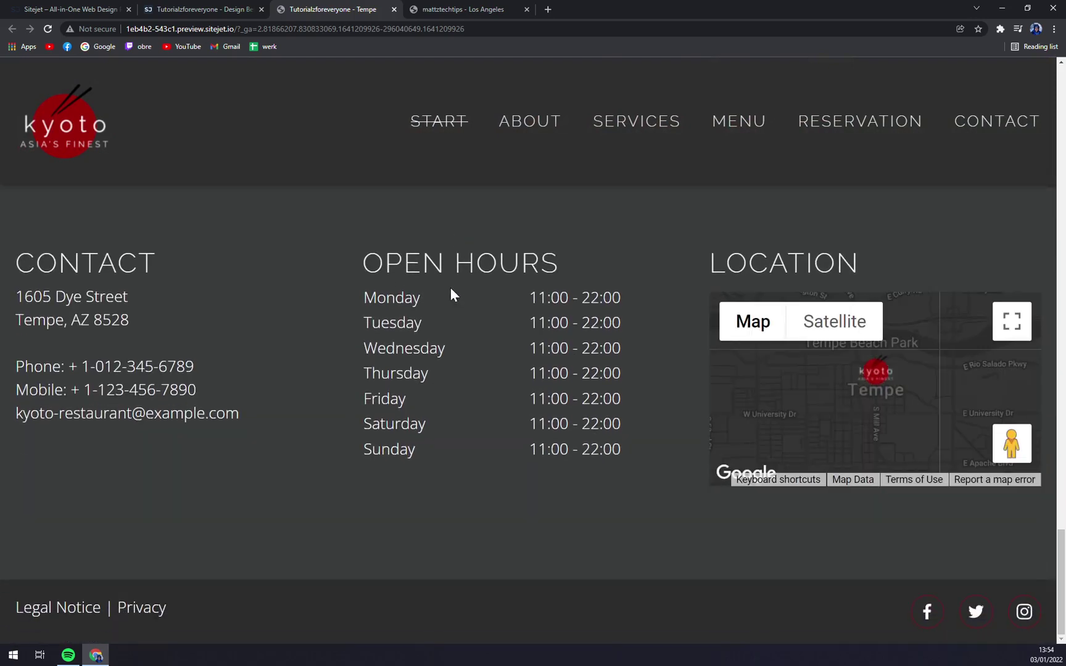
{"action": "scroll", "coordinate": [452, 292], "scroll_direction": "up", "scroll_amount": 10}
{"action": "scroll", "coordinate": [561, 276], "scroll_direction": "up", "scroll_amount": 10}
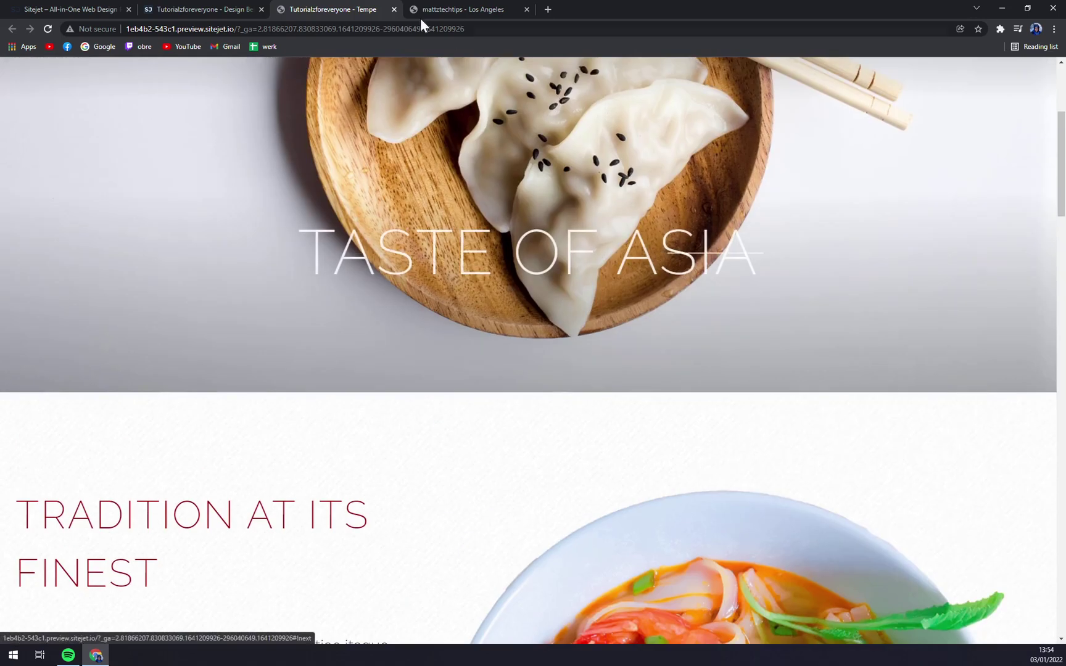
{"action": "left_click", "coordinate": [394, 9]}
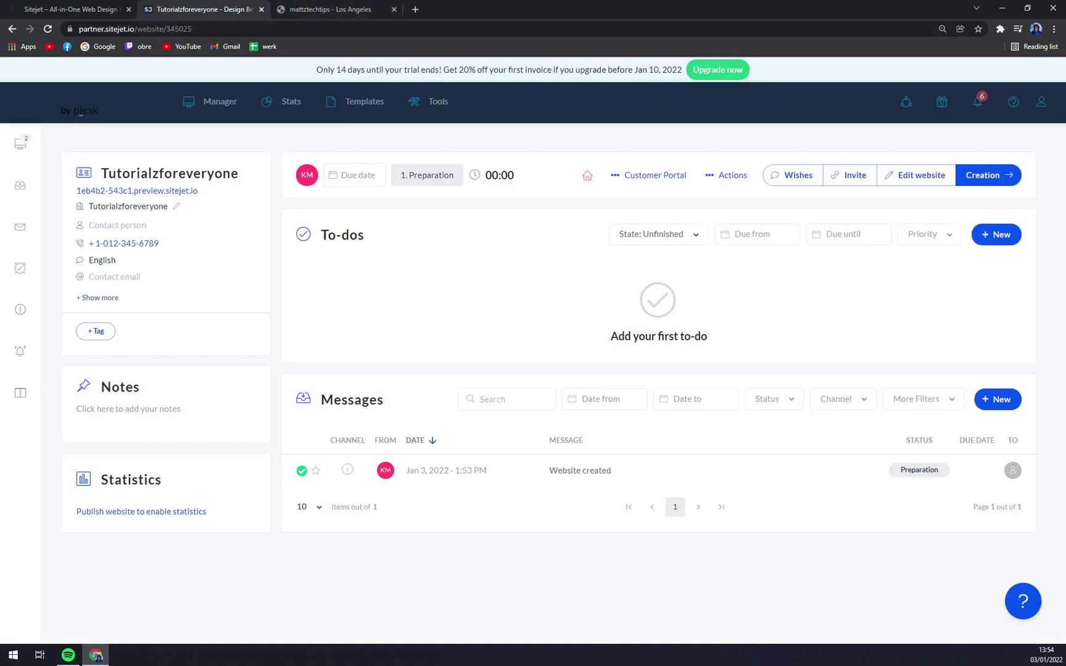
- Inspect the website's company name and contact person details, then return to Overview
{"action": "left_click_drag", "start_coordinate": [89, 206], "coordinate": [159, 206]}
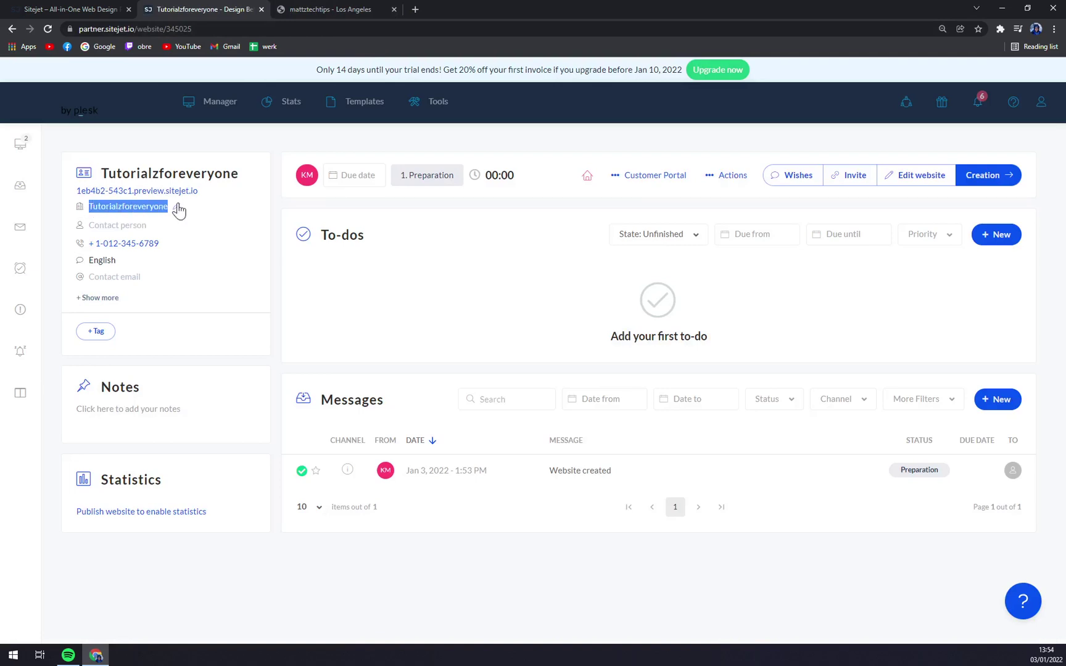
{"action": "left_click", "coordinate": [136, 226]}
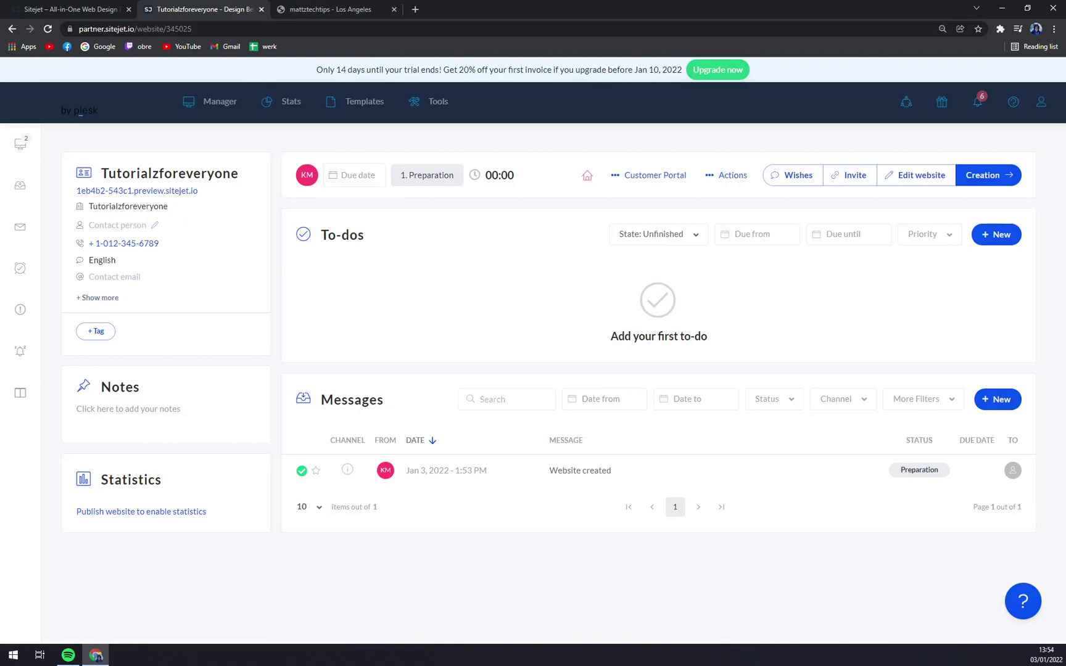
{"action": "left_click", "coordinate": [158, 226]}
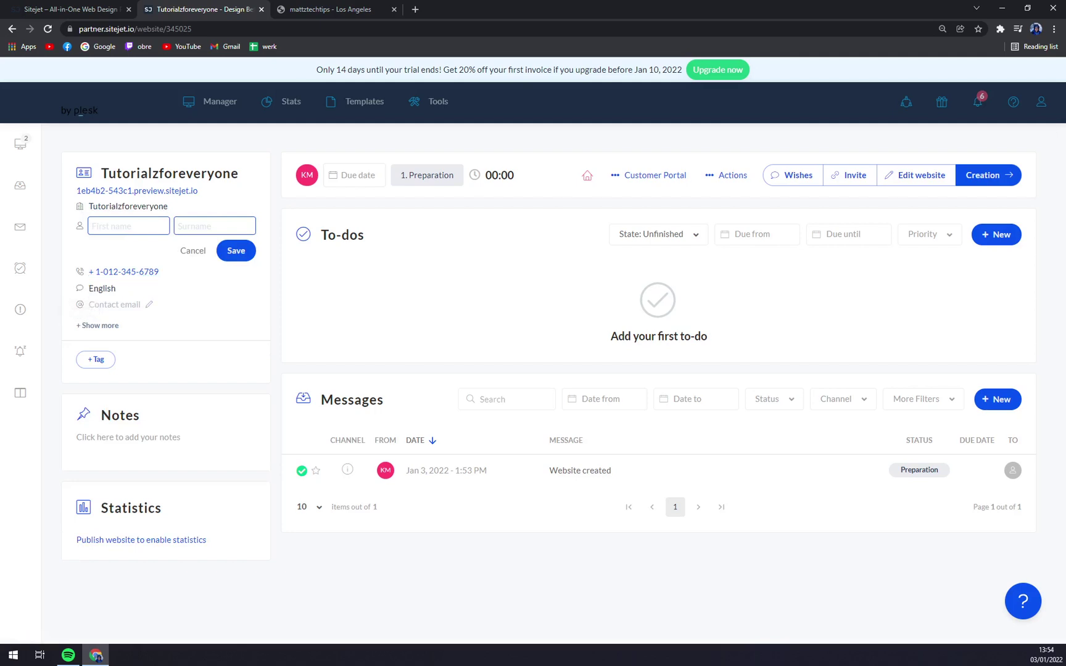
{"action": "left_click", "coordinate": [110, 325]}
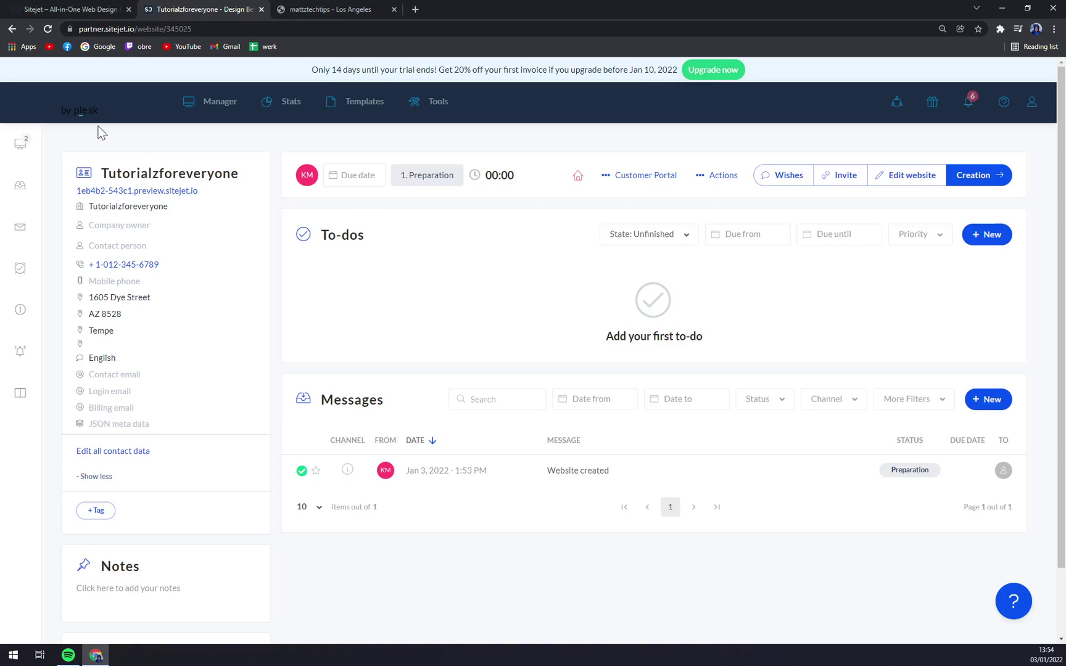
{"action": "left_click", "coordinate": [50, 144]}
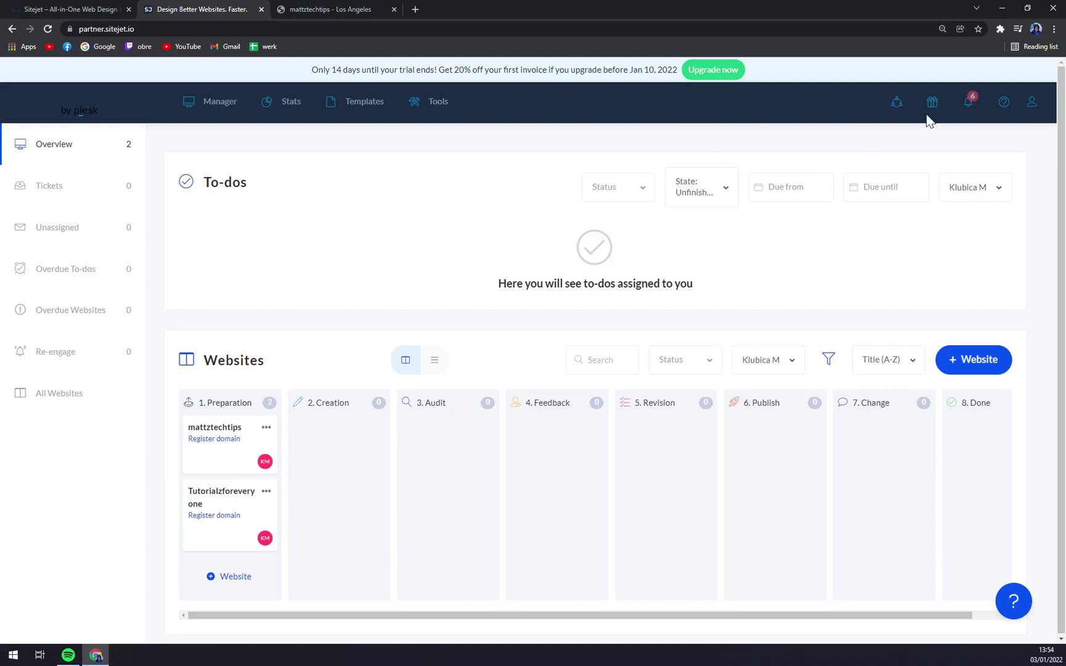
- Check the profile menu, then open the Tutorialzforeveryone card under Preparation
{"action": "left_click", "coordinate": [1026, 105]}
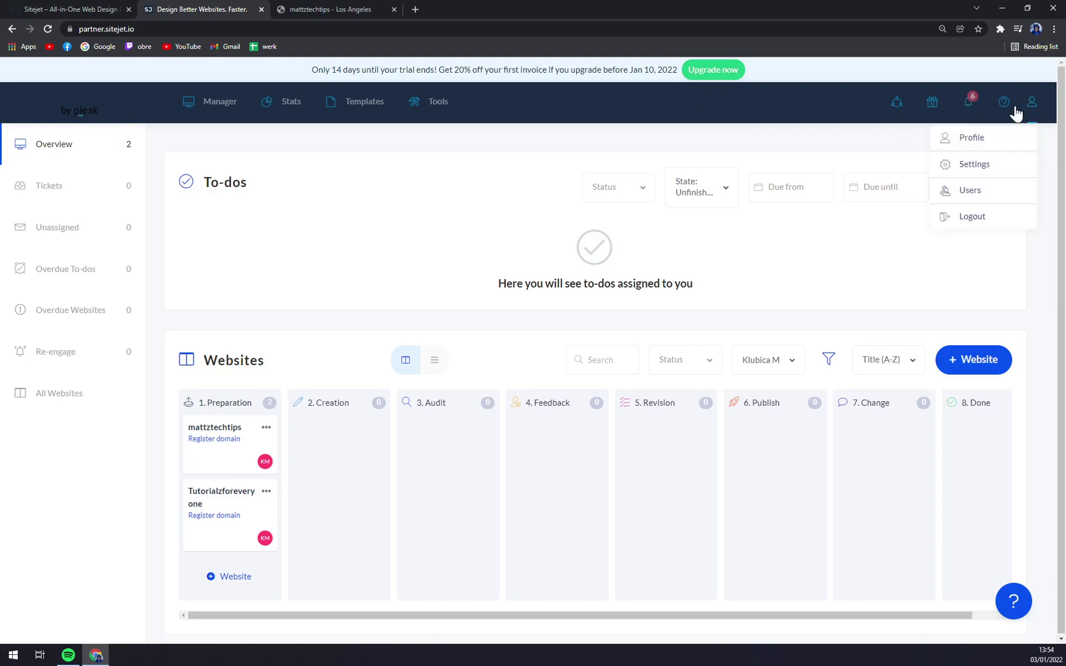
{"action": "left_click", "coordinate": [743, 139]}
{"action": "left_click", "coordinate": [220, 493]}
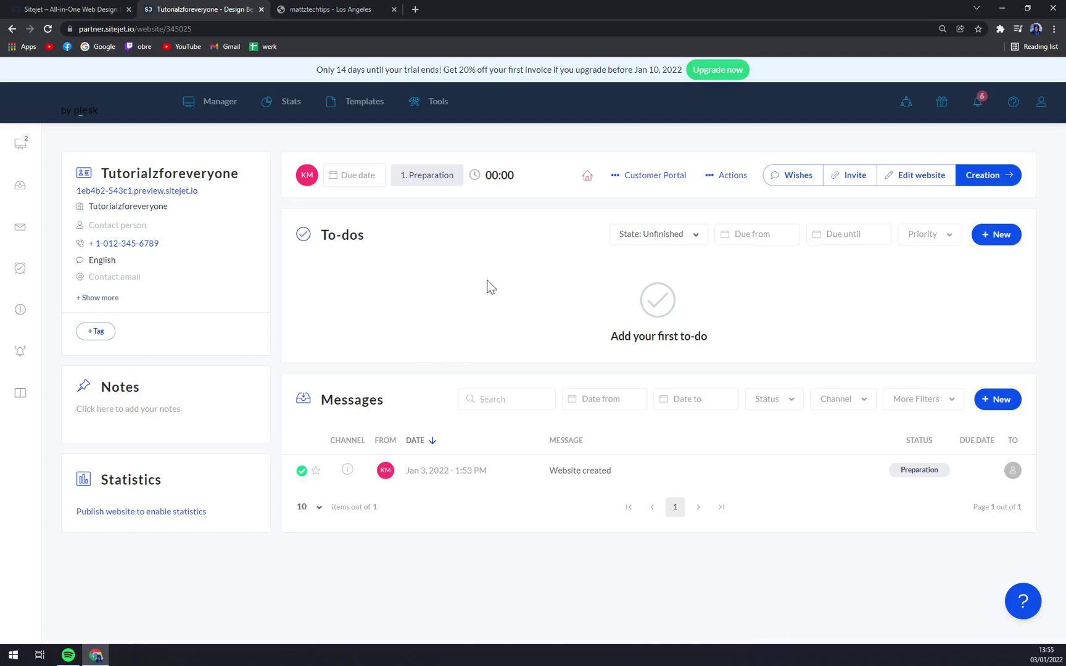
- Generate a customer portal invitation link, dismiss it, and show the Actions list
{"action": "left_click", "coordinate": [678, 175]}
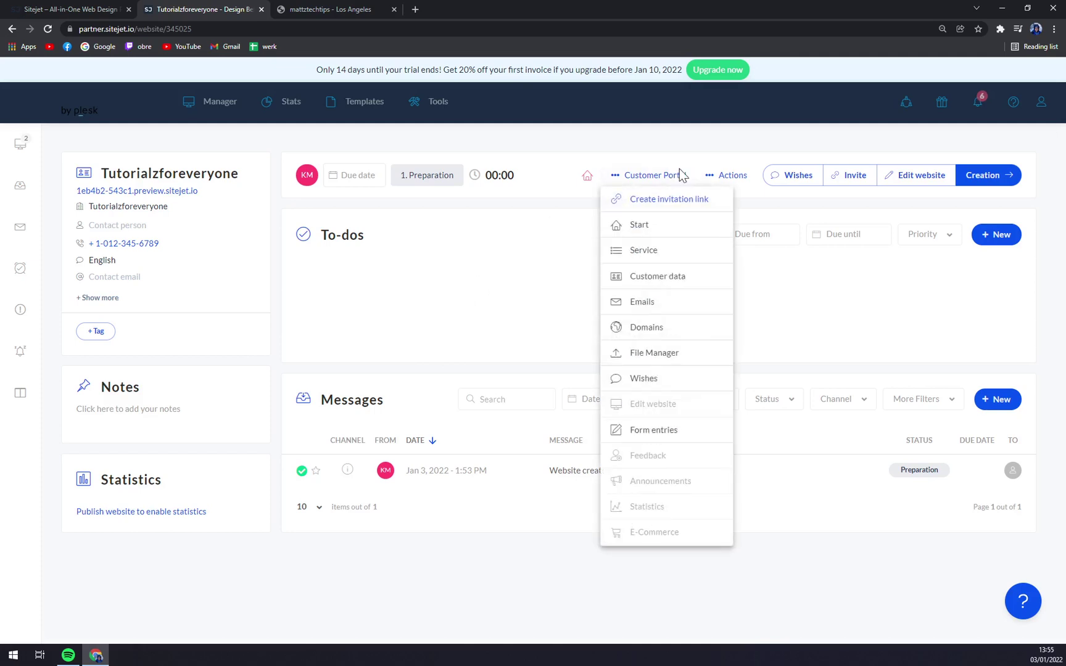
{"action": "left_click", "coordinate": [661, 205]}
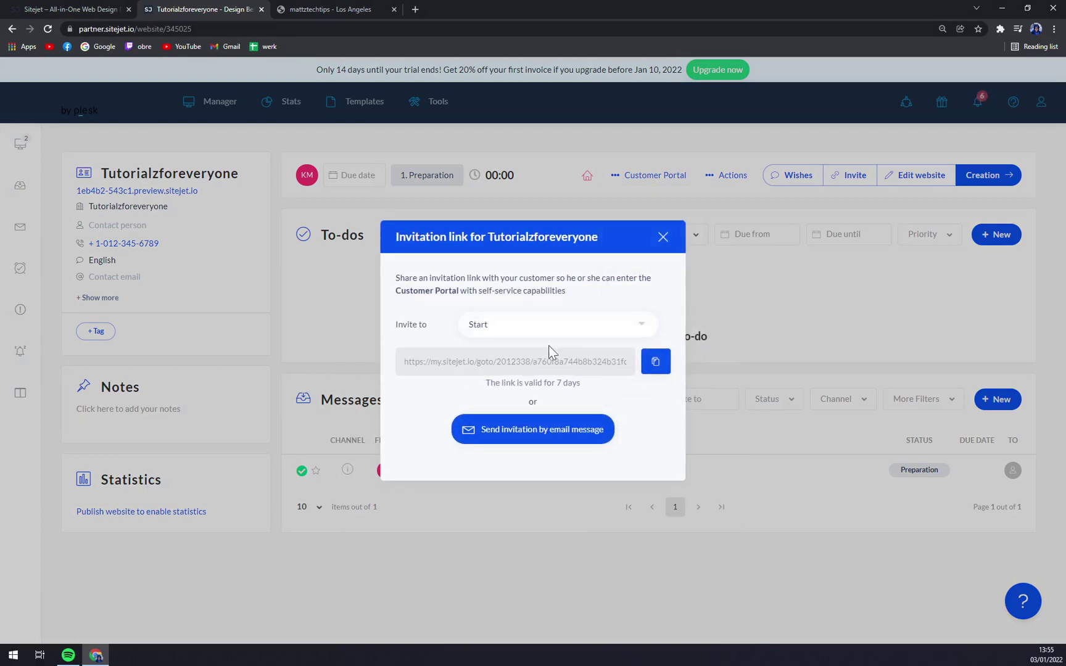
{"action": "left_click", "coordinate": [662, 239]}
{"action": "left_click", "coordinate": [657, 175]}
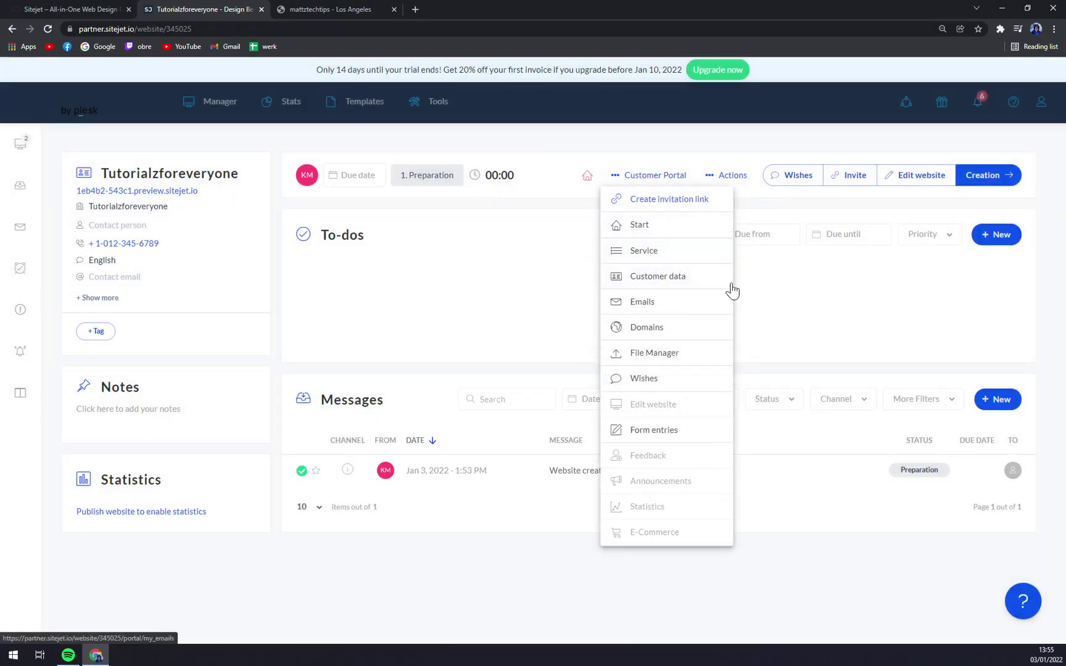
{"action": "left_click", "coordinate": [632, 480]}
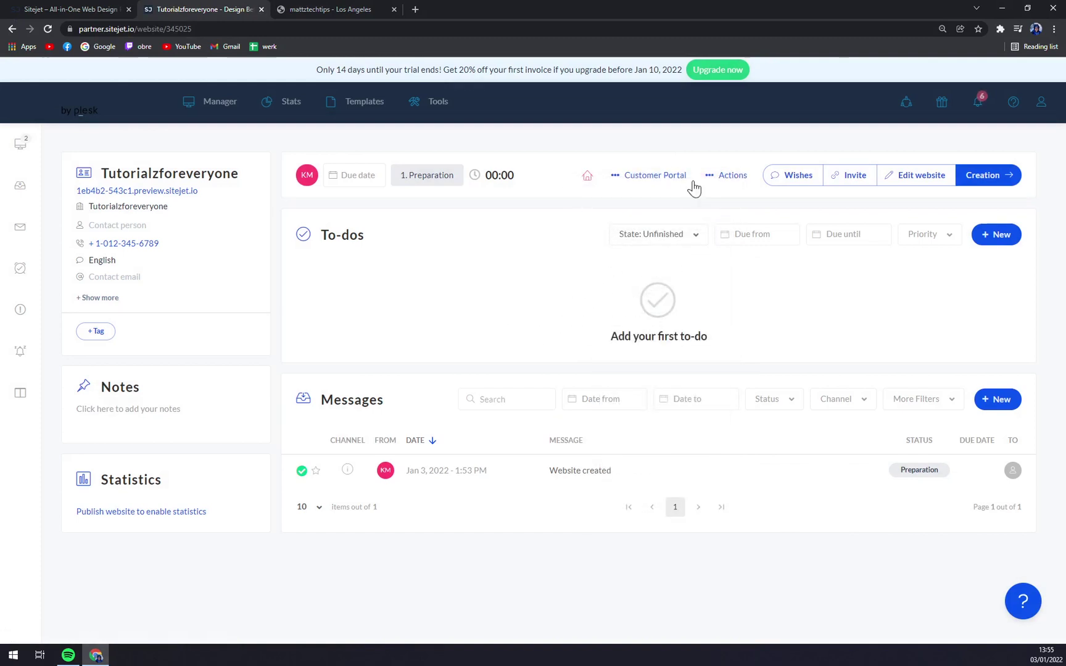
{"action": "left_click", "coordinate": [719, 177]}
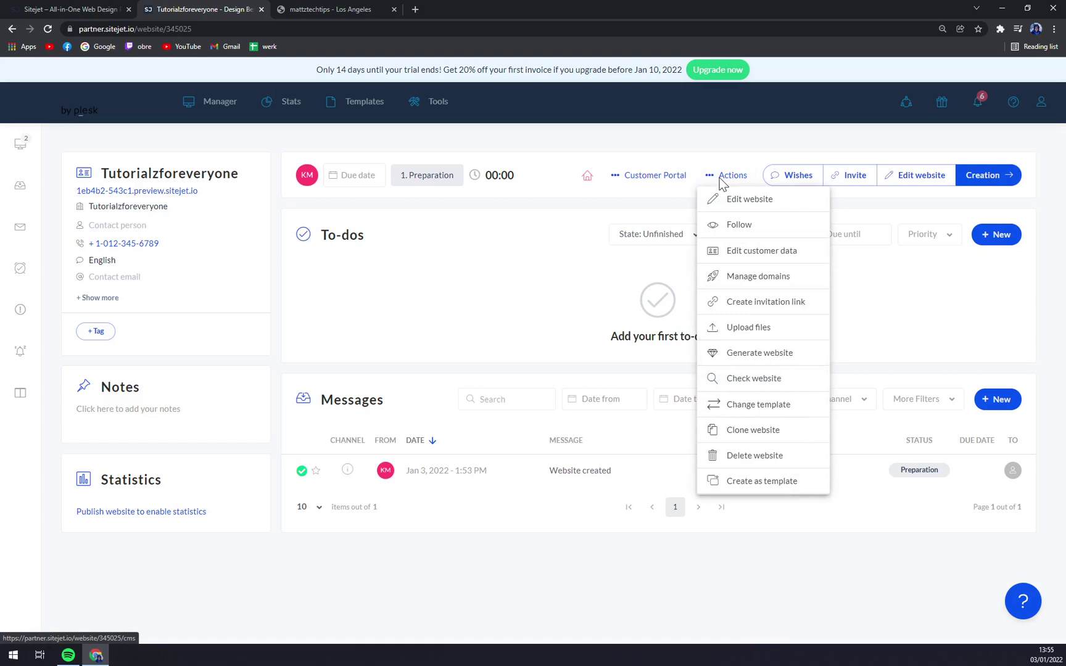
- Preview the site in a new tab, close it, then choose Actions > Edit website
{"action": "left_click", "coordinate": [173, 193]}
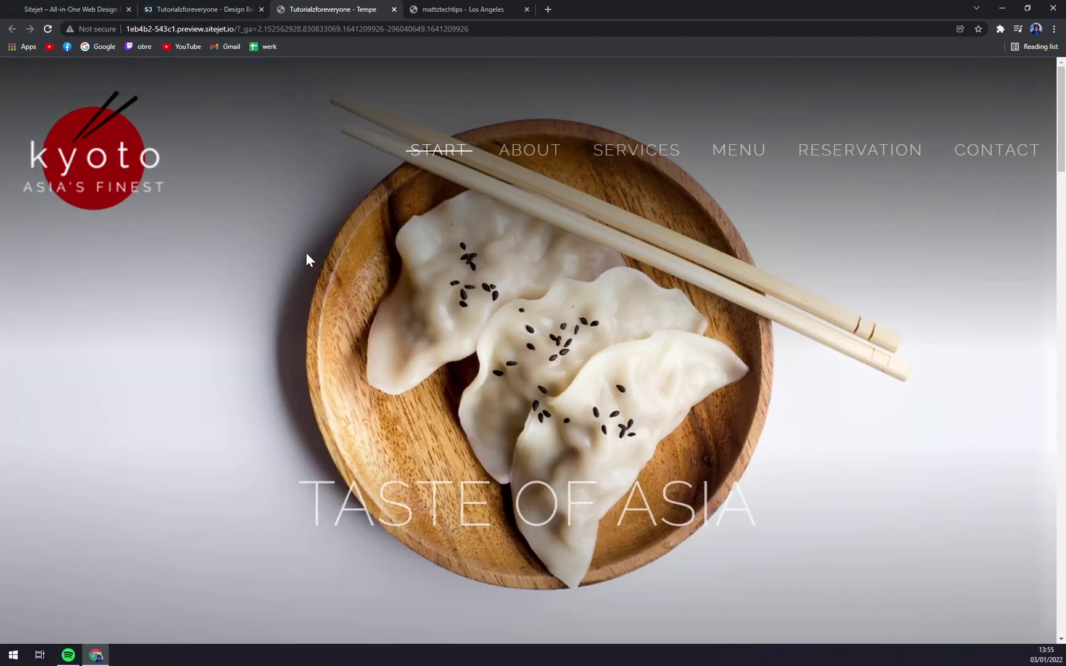
{"action": "left_click", "coordinate": [394, 9]}
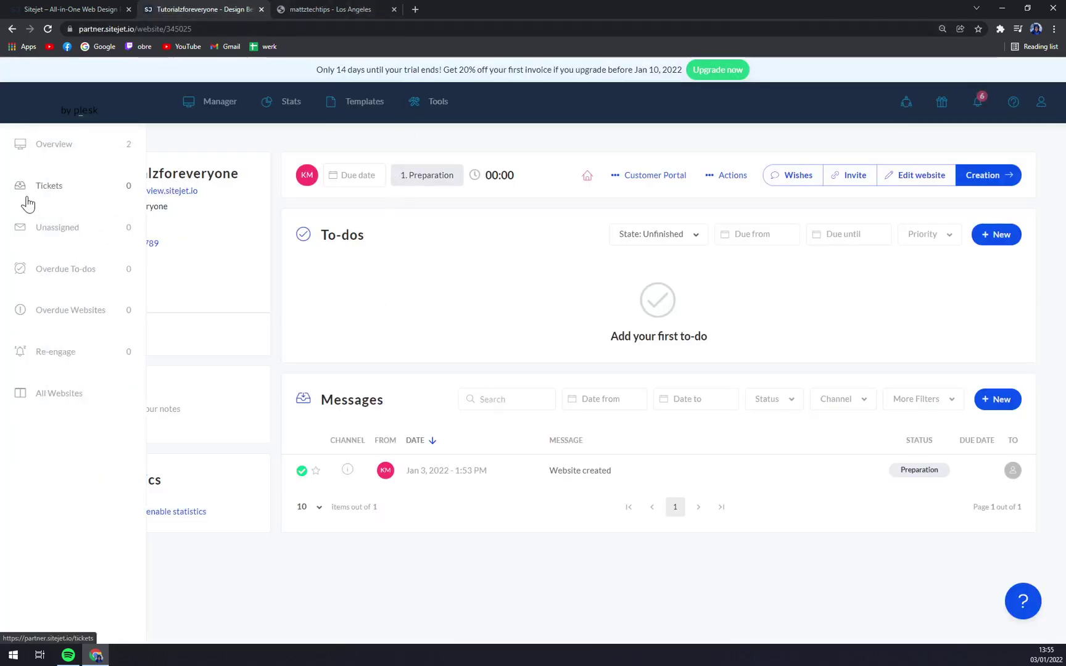
{"action": "mouse_move", "coordinate": [29, 178]}
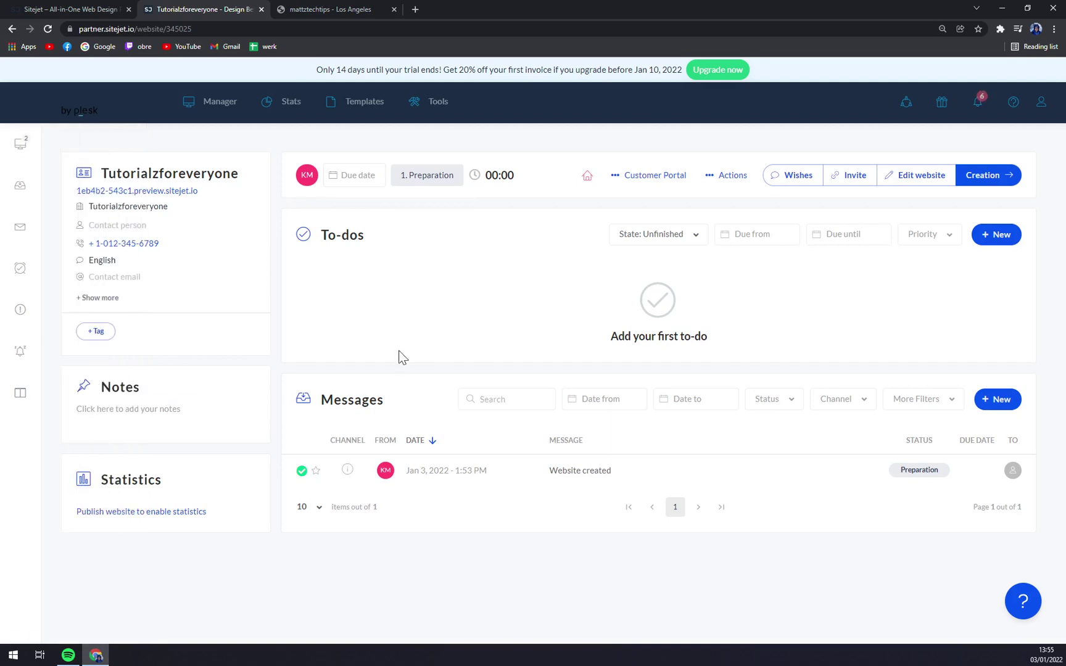
{"action": "left_click", "coordinate": [731, 179]}
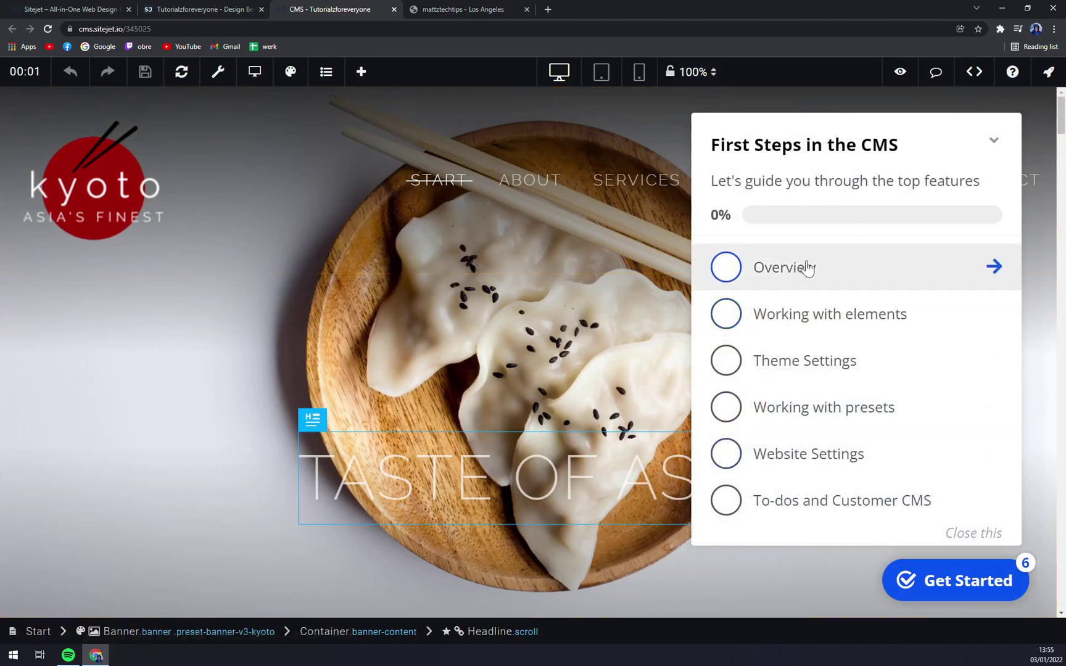
- Dismiss the First Steps guide and select the site's navigation menu element
{"action": "left_click", "coordinate": [994, 142]}
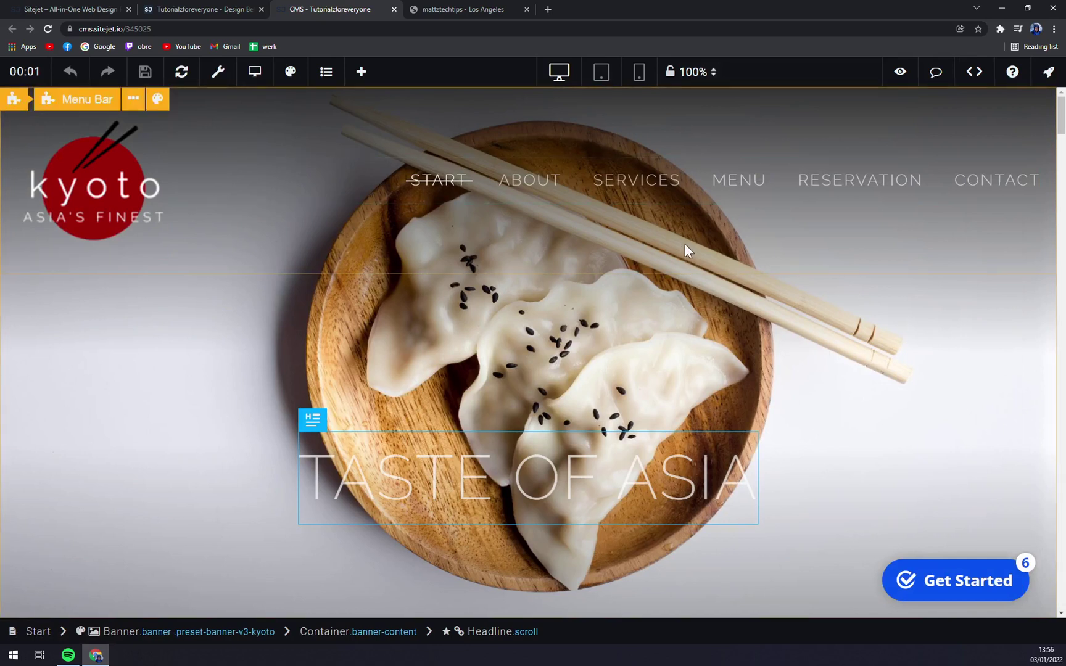
{"action": "left_click", "coordinate": [610, 179]}
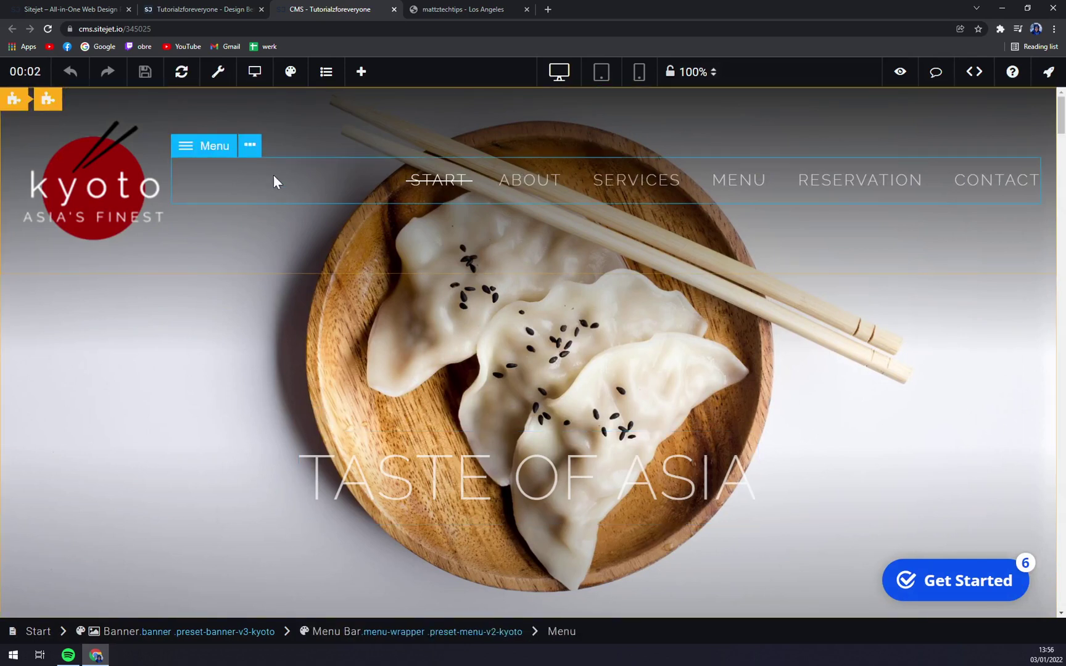
{"action": "key", "text": "ctrl+minus"}
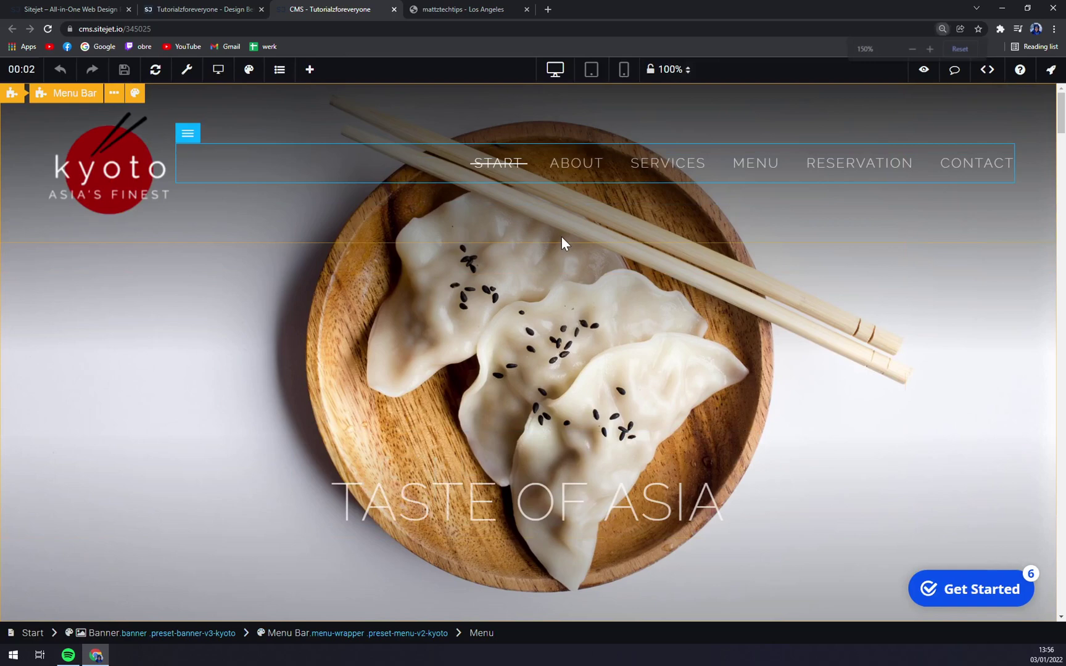
{"action": "key", "text": "ctrl+plus"}
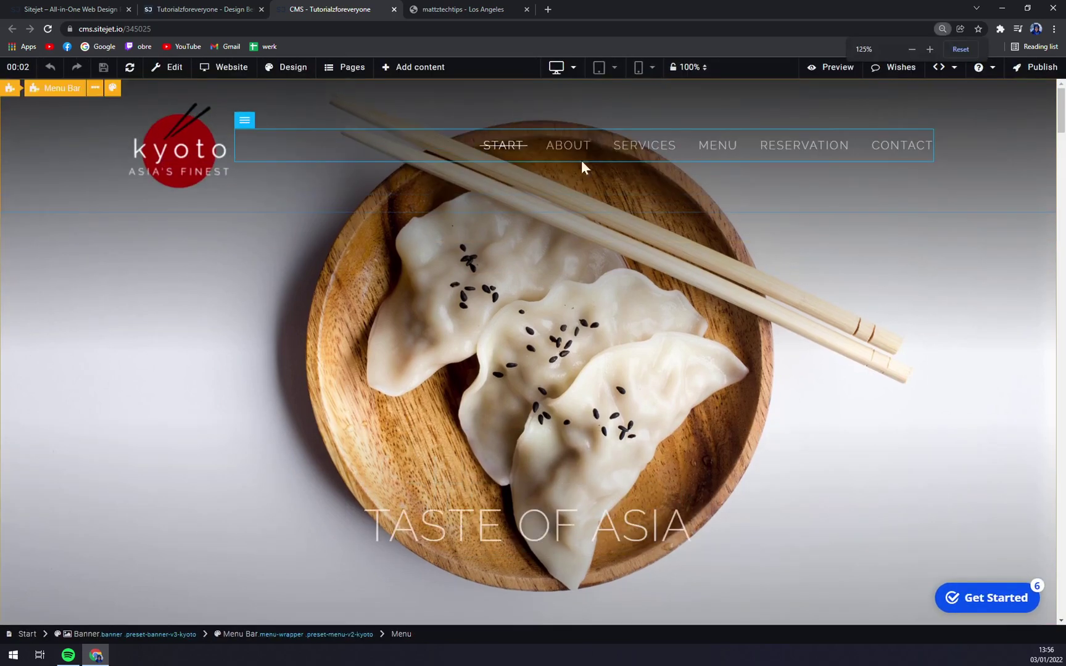
- Check the Kyoto page at tablet and smartphone widths
{"action": "left_click", "coordinate": [599, 69]}
{"action": "left_click", "coordinate": [559, 69]}
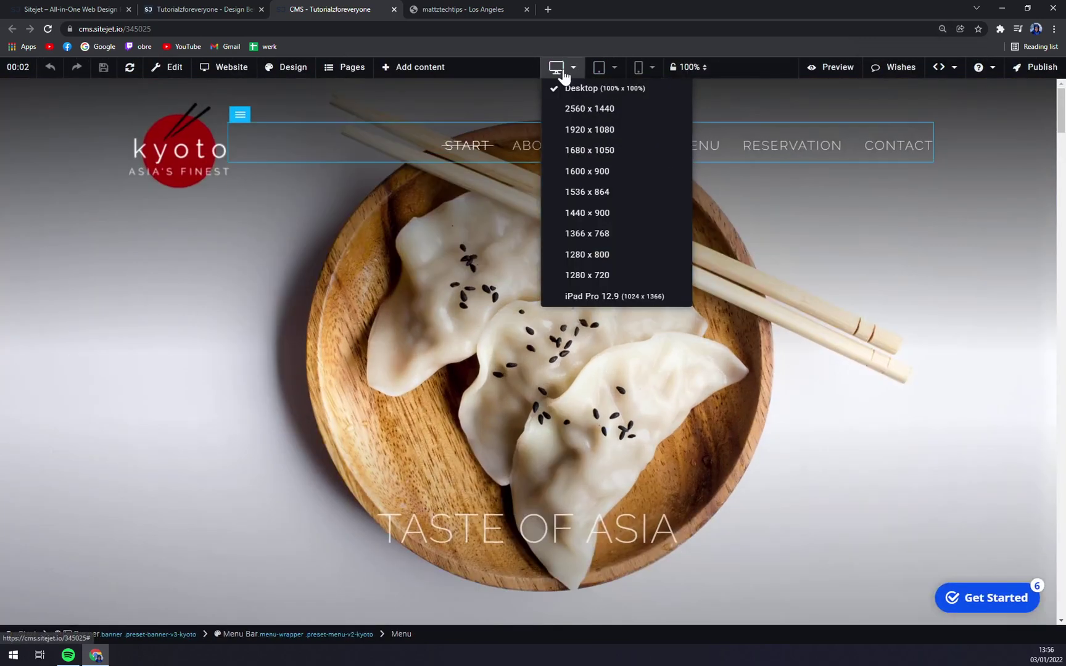
{"action": "mouse_move", "coordinate": [625, 74]}
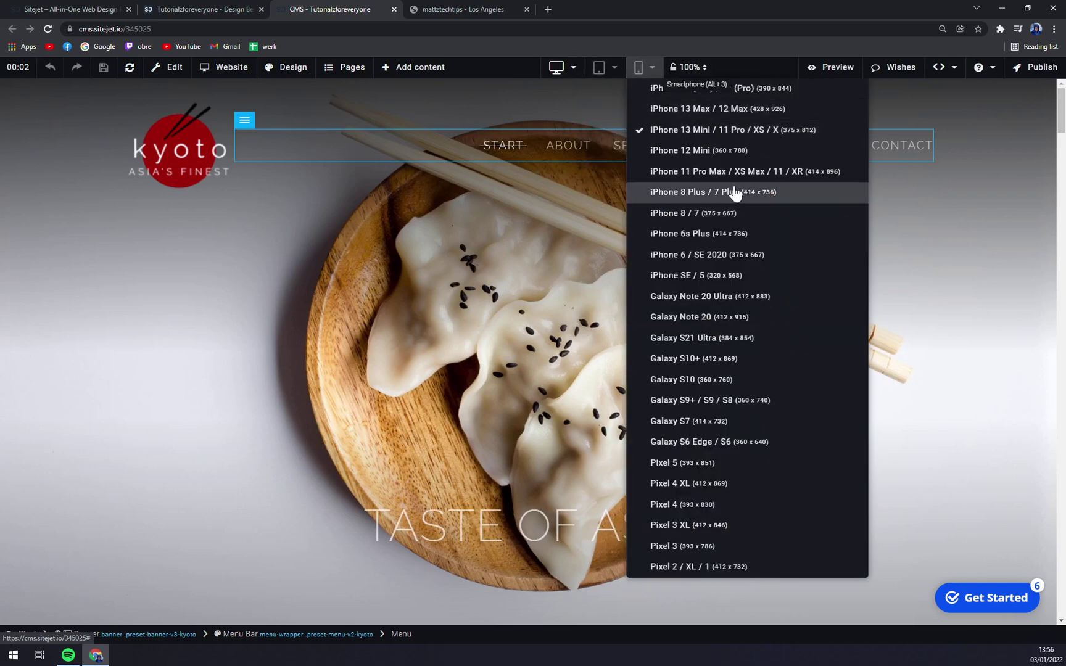
{"action": "left_click", "coordinate": [718, 175]}
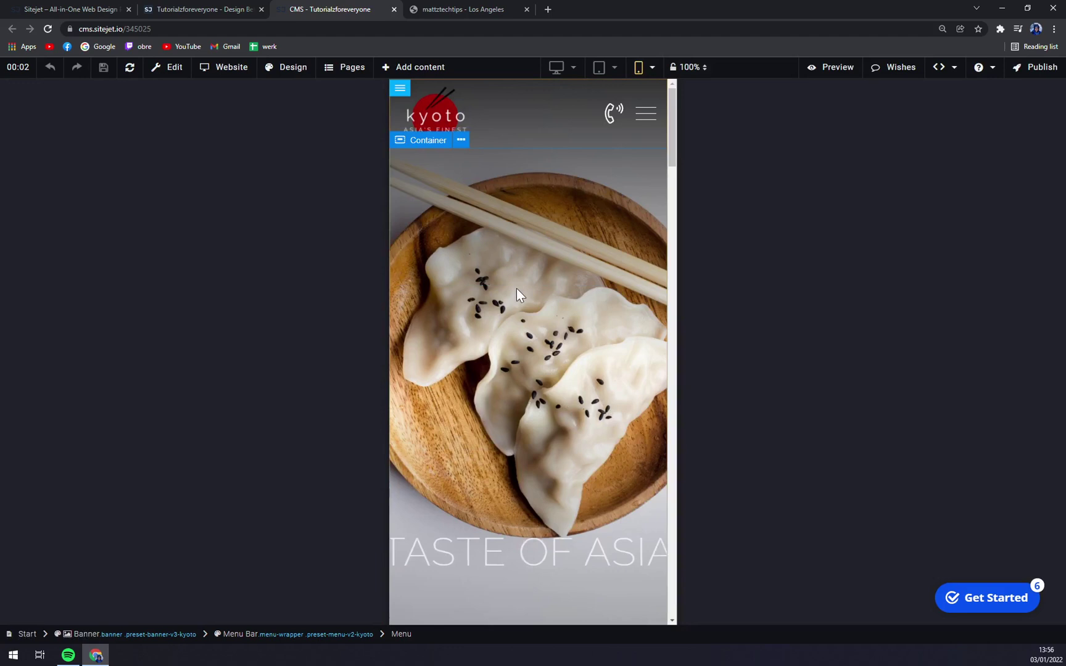
{"action": "scroll", "coordinate": [524, 276], "scroll_direction": "down", "scroll_amount": 1}
{"action": "left_click", "coordinate": [556, 68]}
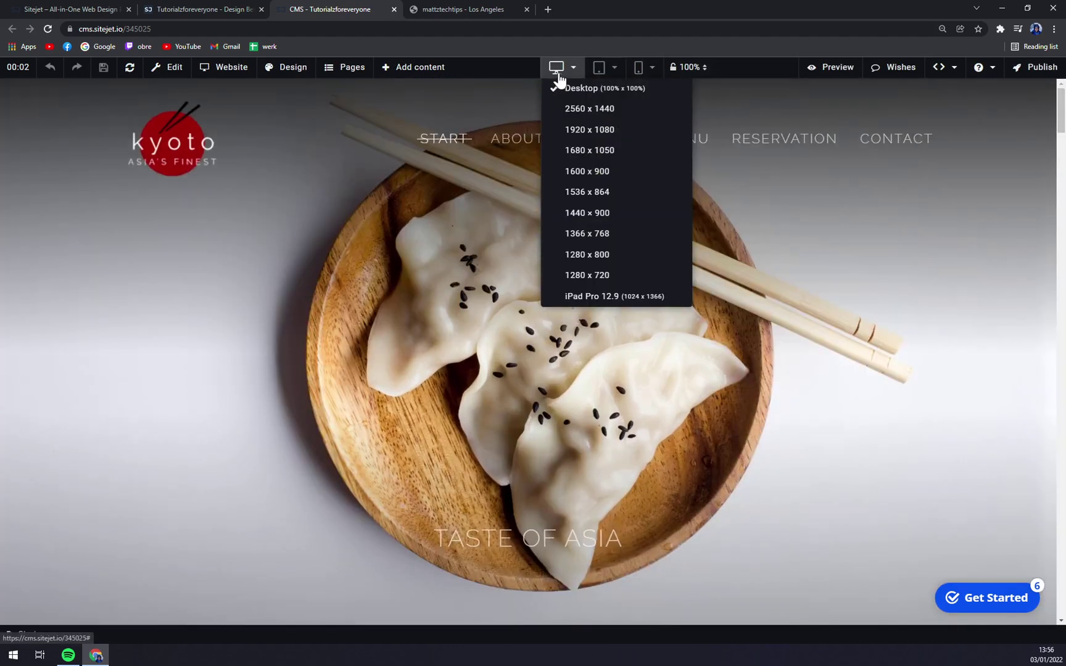
- Try desktop sizes 2560x1440, 1920x1080, 1680x1050 and 1600x900, then restore 100% x 100%
{"action": "left_click", "coordinate": [585, 109]}
{"action": "left_click", "coordinate": [583, 130]}
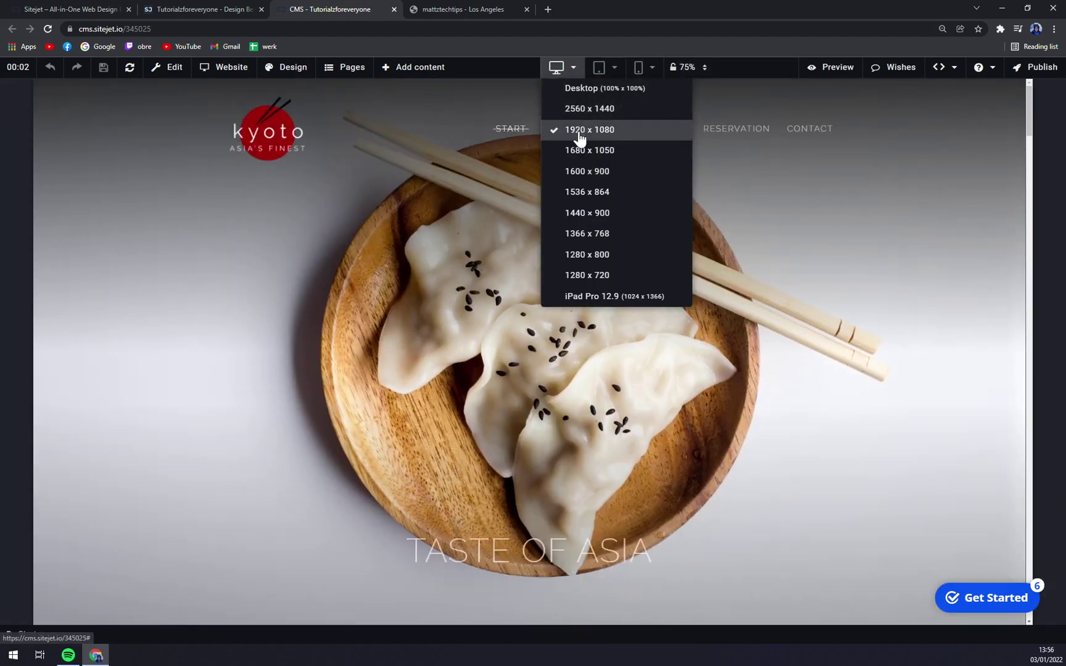
{"action": "left_click", "coordinate": [586, 151]}
{"action": "left_click", "coordinate": [585, 174]}
{"action": "left_click", "coordinate": [583, 91]}
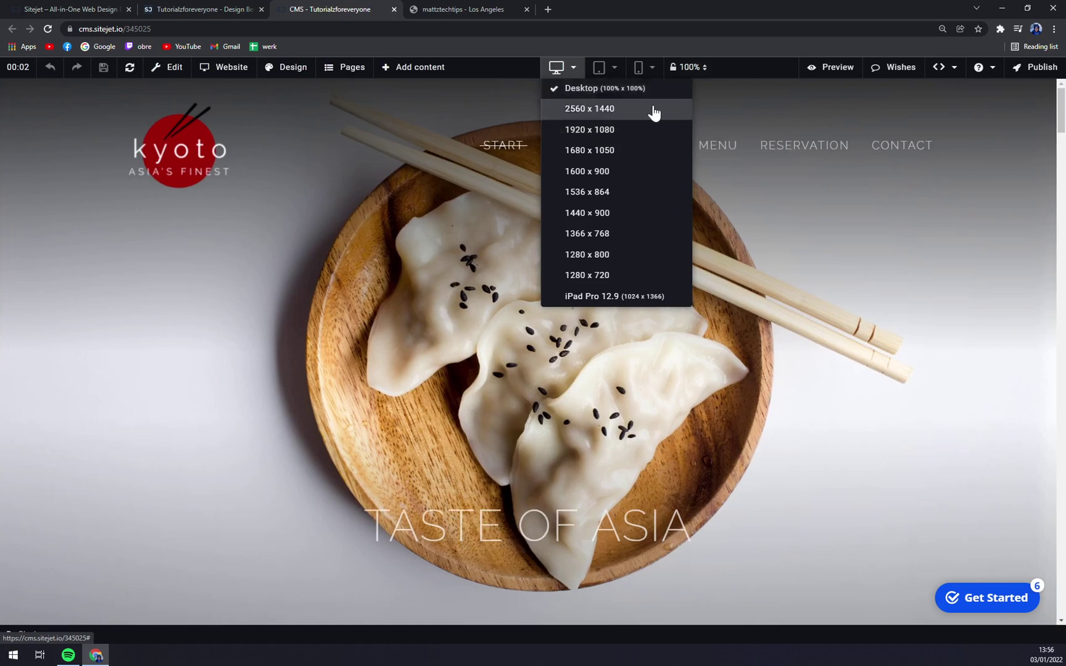
{"action": "left_click", "coordinate": [179, 70]}
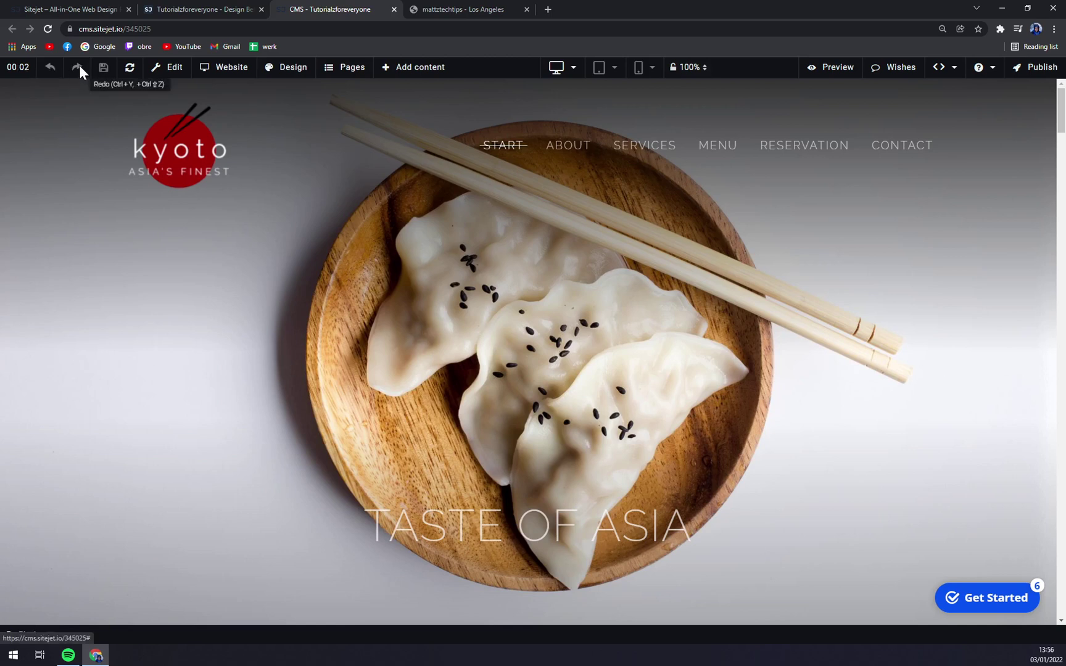
{"action": "left_click", "coordinate": [171, 166]}
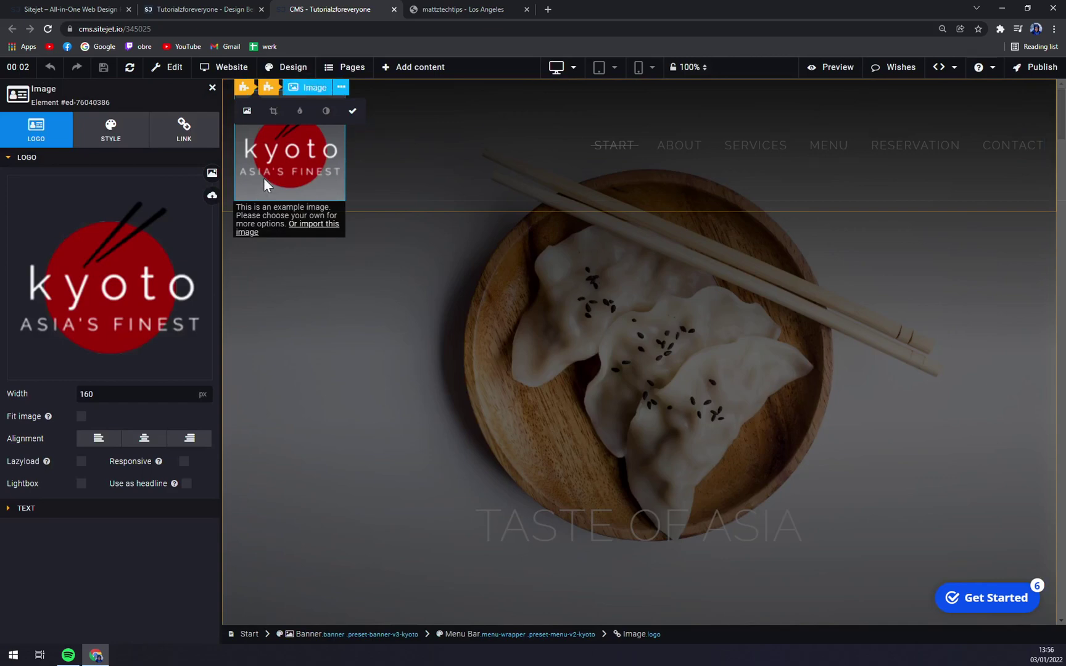
{"action": "left_click", "coordinate": [353, 112]}
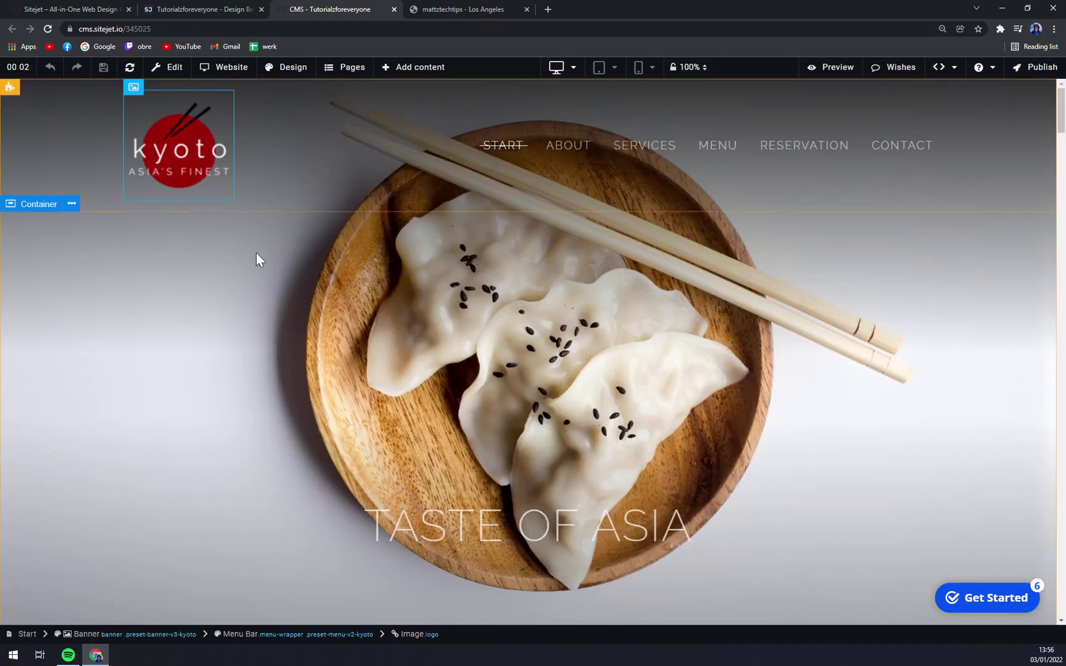
{"action": "scroll", "coordinate": [419, 342], "scroll_direction": "down", "scroll_amount": 7}
{"action": "scroll", "coordinate": [427, 350], "scroll_direction": "up", "scroll_amount": 7}
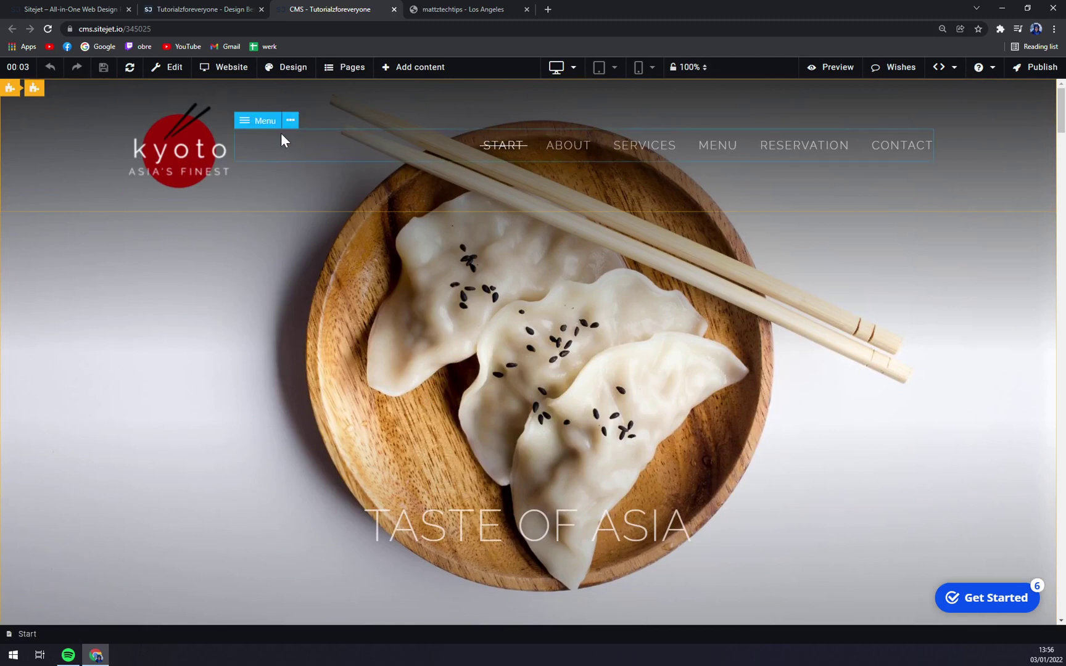
{"action": "left_click_drag", "start_coordinate": [259, 121], "coordinate": [273, 159]}
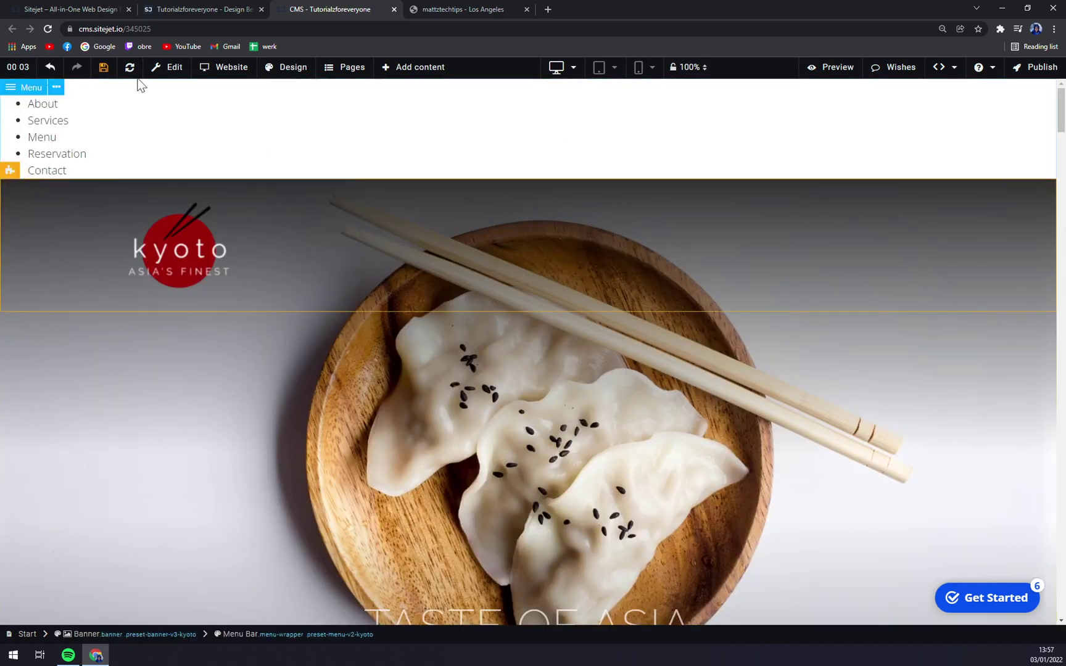
{"action": "left_click", "coordinate": [50, 67]}
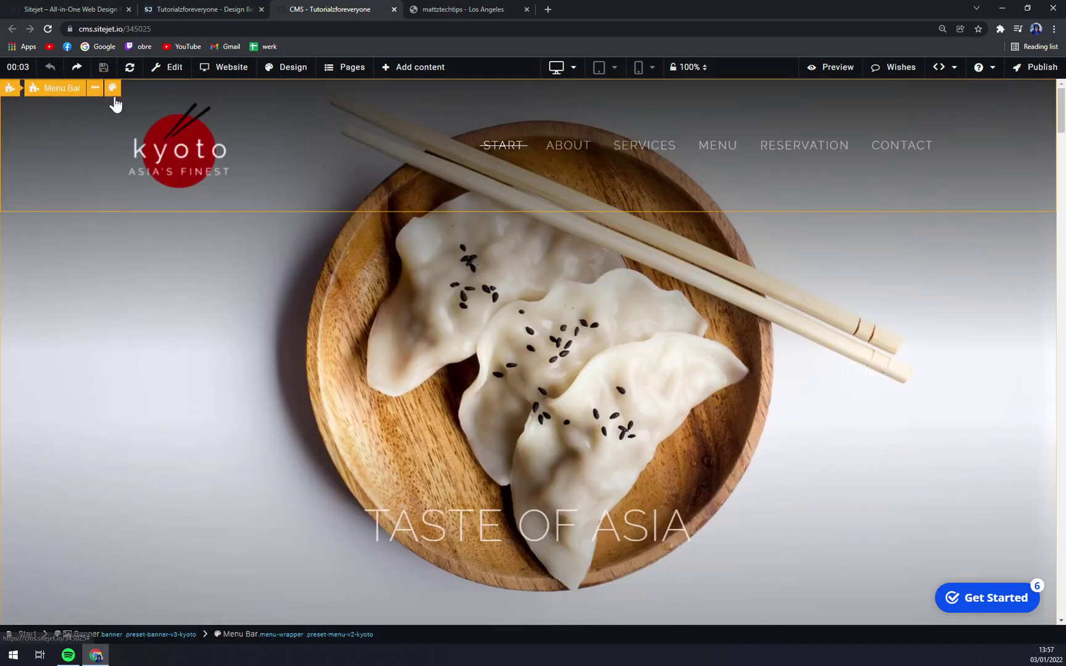
- Open the navigation menu's style settings for the Menu Bar preset element
{"action": "left_click", "coordinate": [332, 145]}
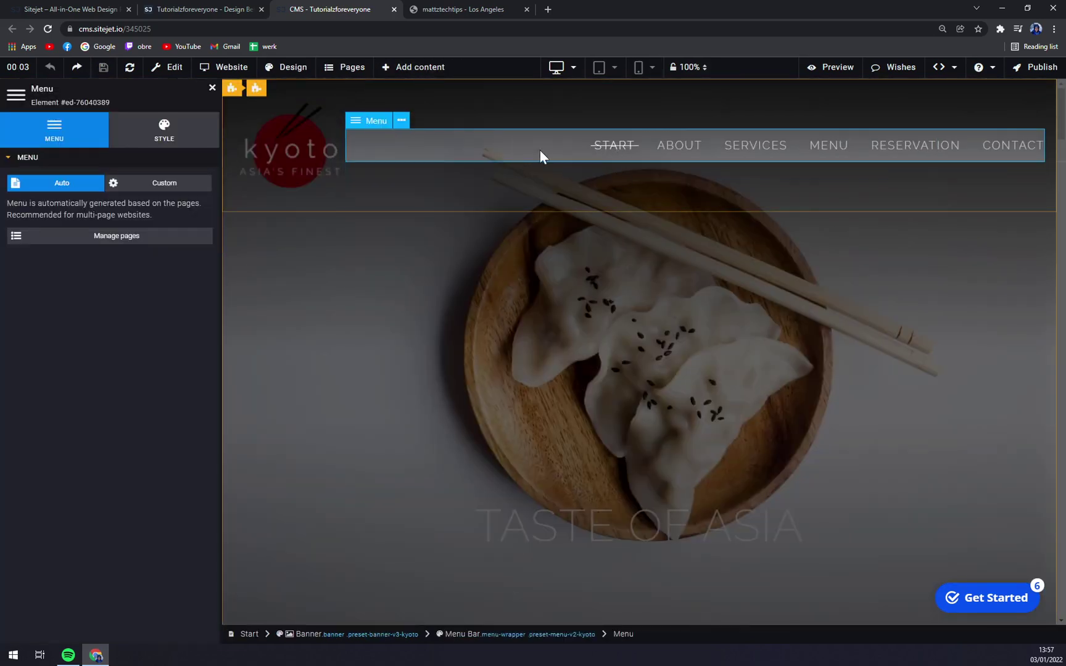
{"action": "left_click", "coordinate": [154, 139]}
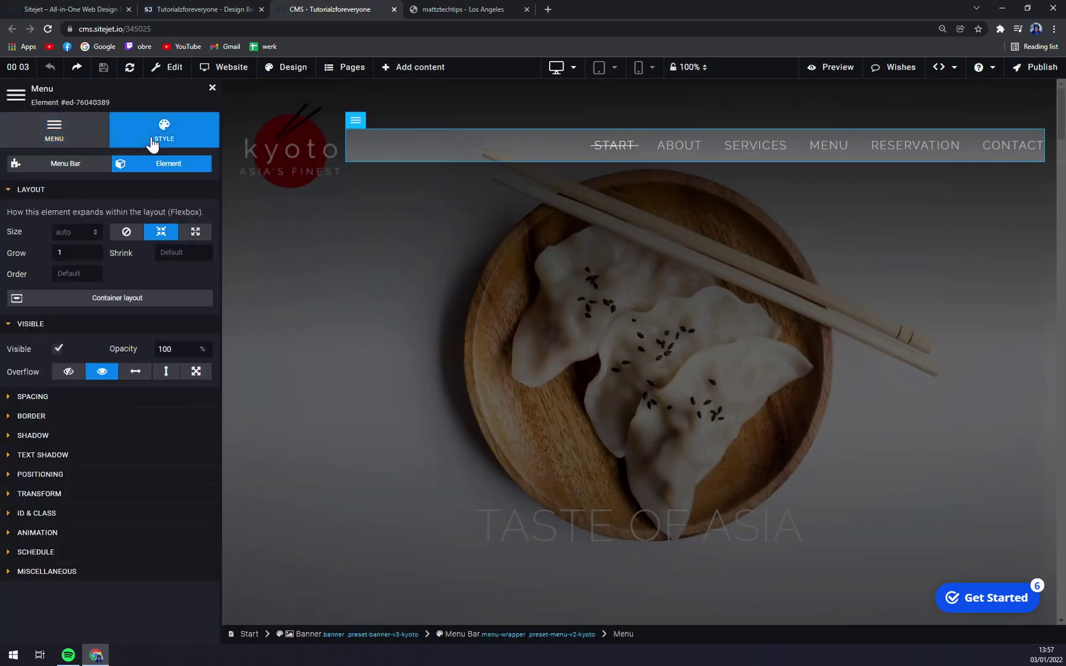
{"action": "left_click", "coordinate": [59, 164]}
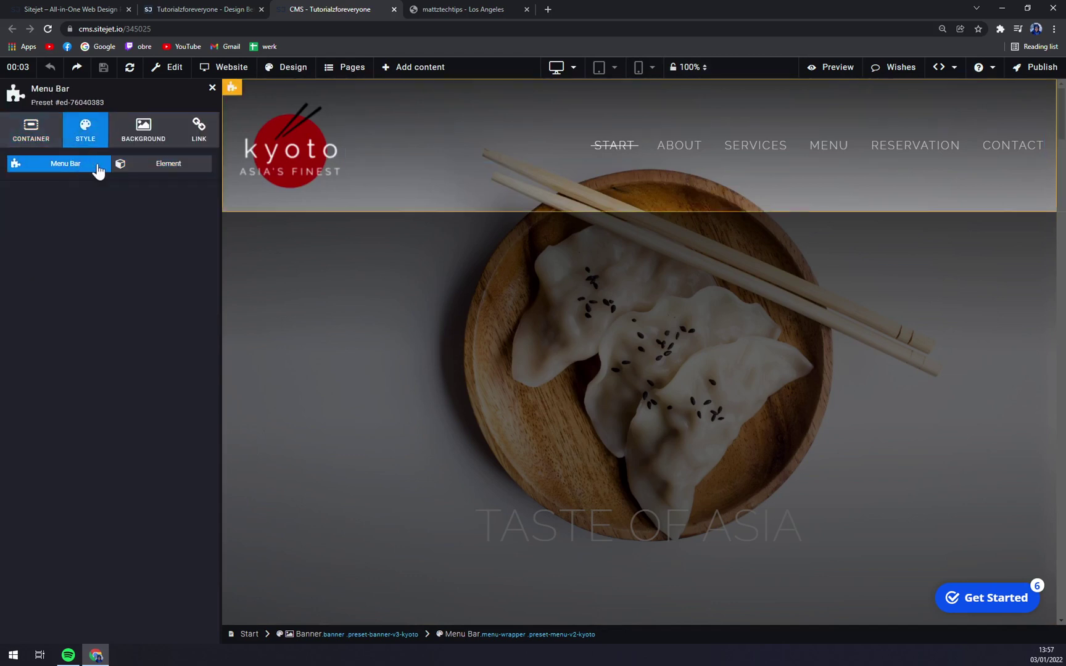
{"action": "left_click", "coordinate": [170, 172]}
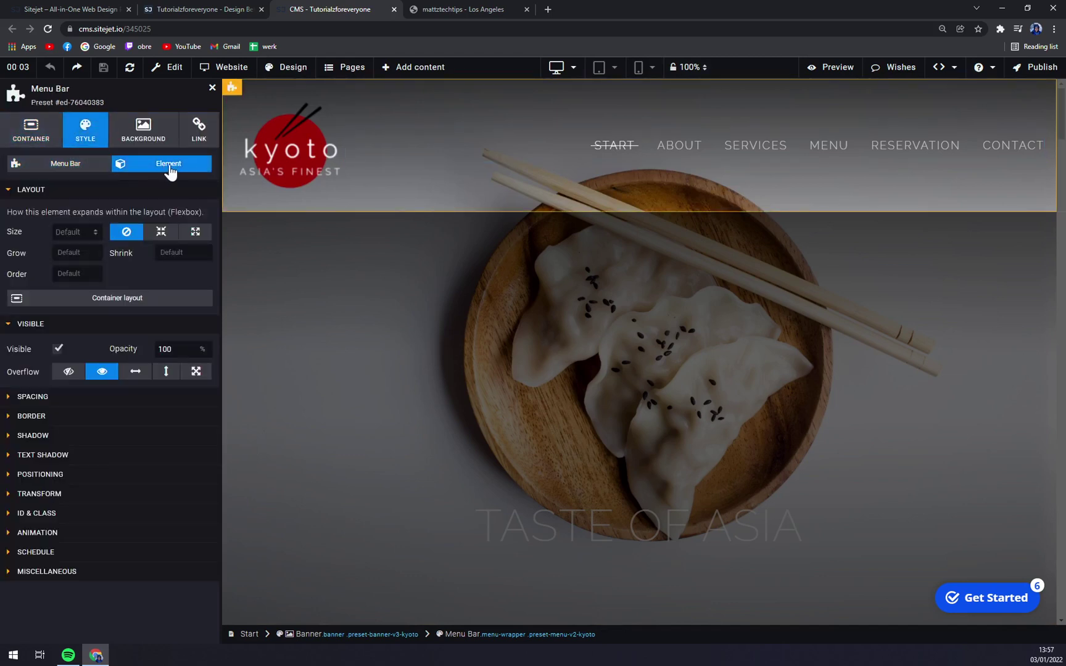
- Select the banner's navigation menu and leave its Spacing margin unit at Default
{"action": "left_click", "coordinate": [613, 157]}
{"action": "left_click", "coordinate": [47, 404]}
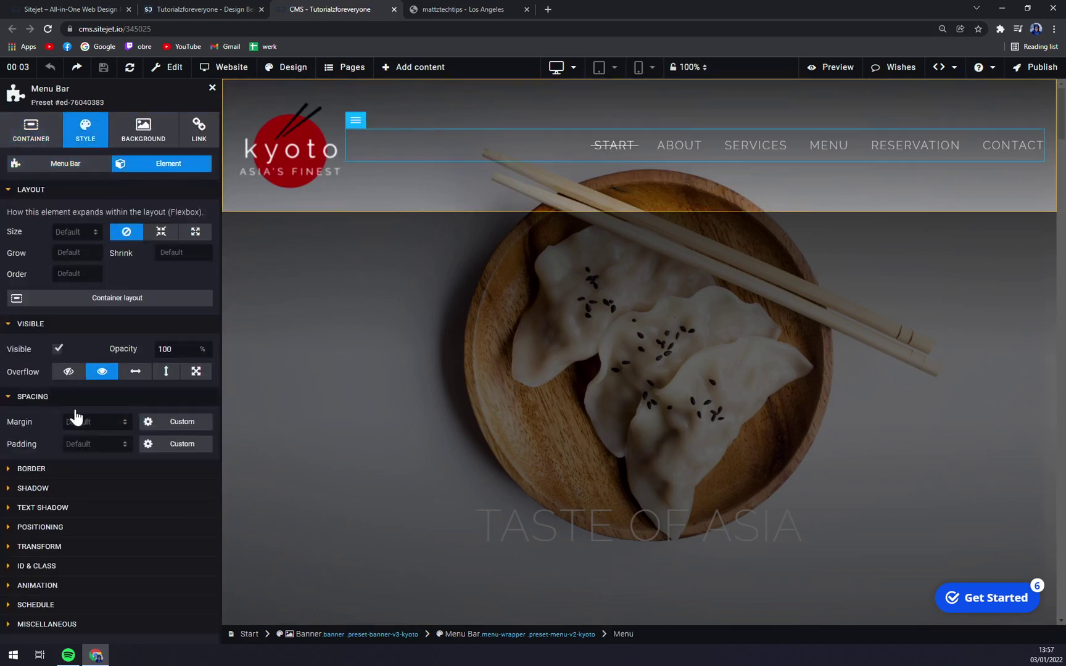
{"action": "left_click", "coordinate": [125, 424]}
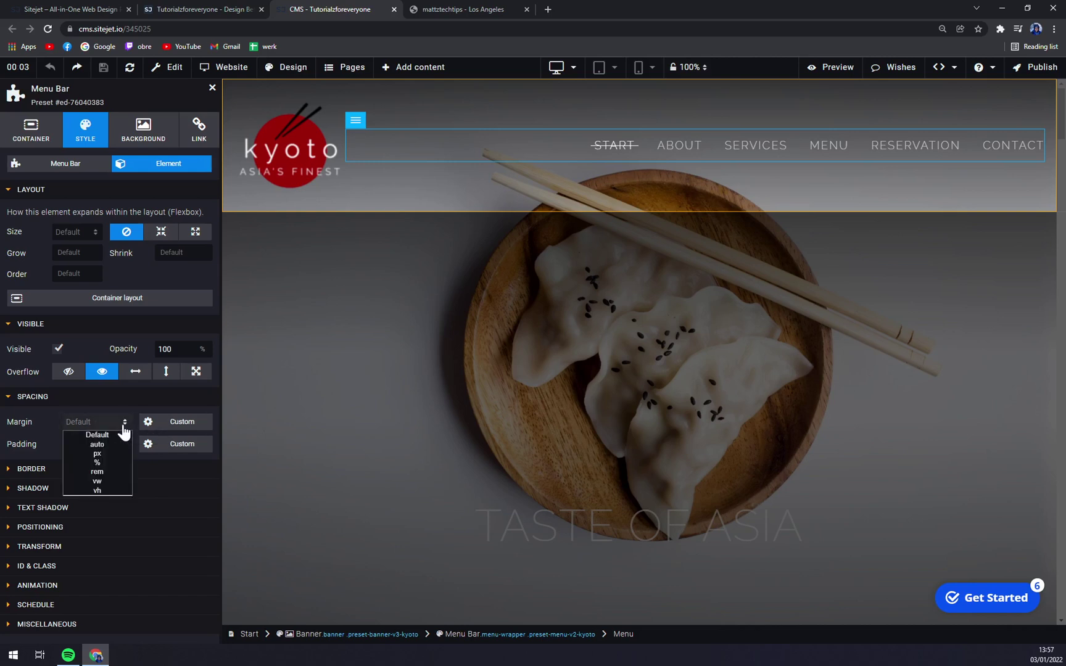
{"action": "left_click", "coordinate": [132, 398]}
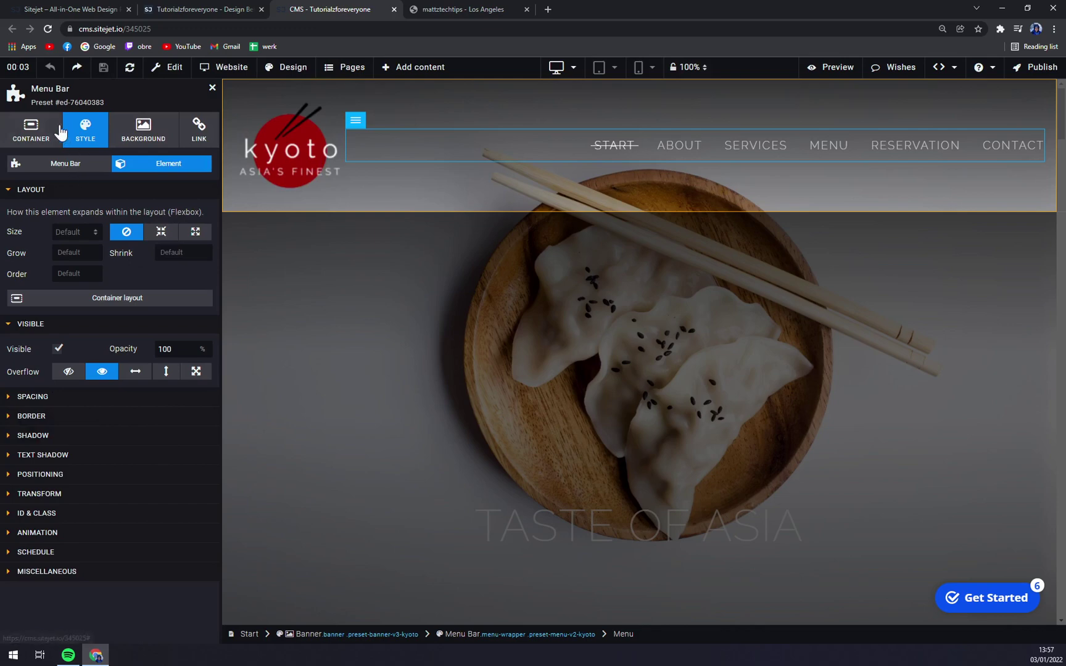
- Close the menu style settings, scroll down to the soup image and check its options menu
{"action": "left_click", "coordinate": [400, 281]}
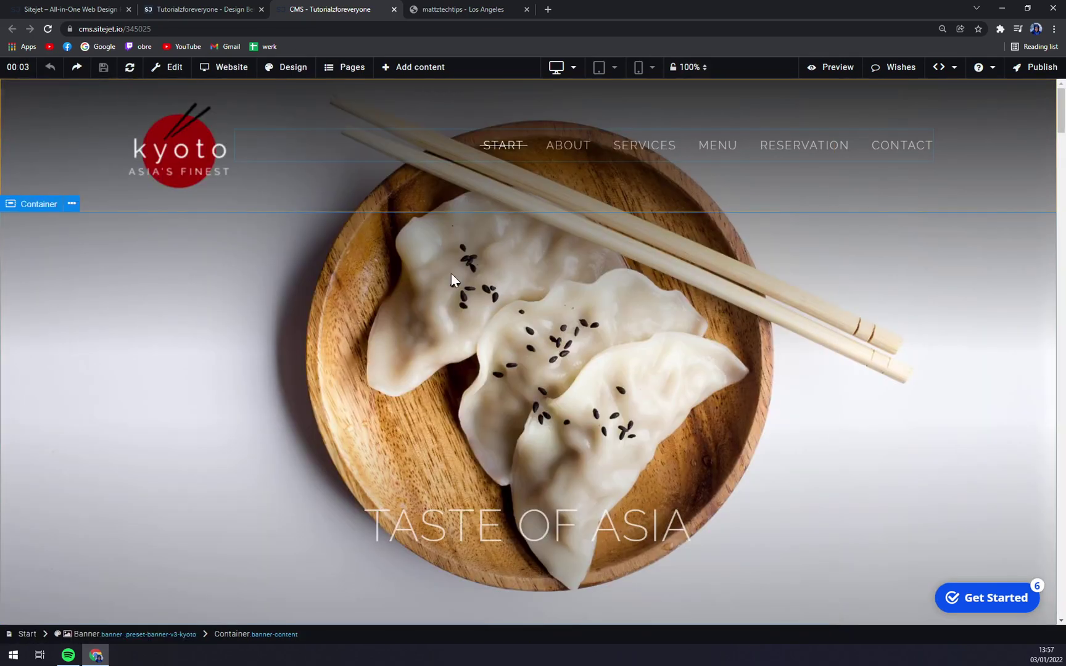
{"action": "scroll", "coordinate": [626, 333], "scroll_direction": "down", "scroll_amount": 8}
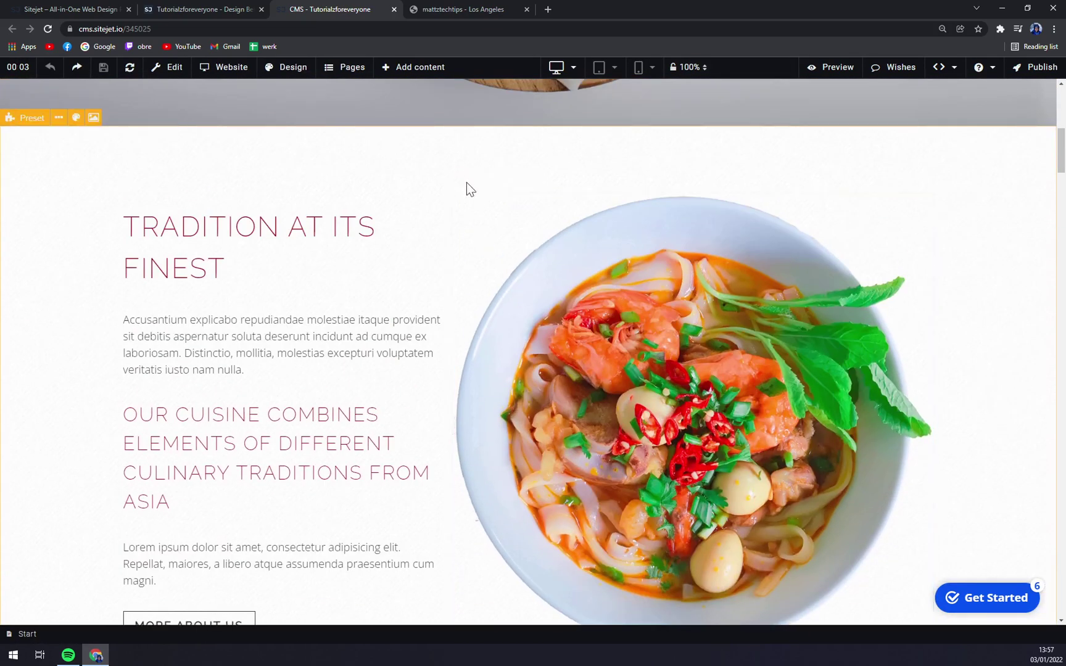
{"action": "left_click", "coordinate": [486, 185]}
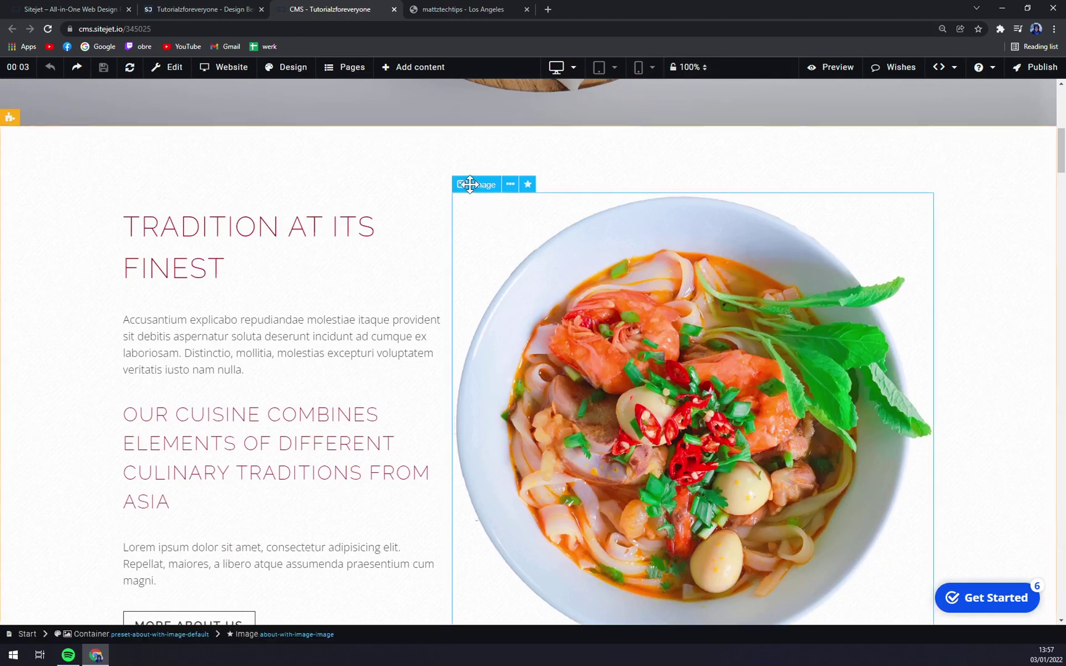
{"action": "left_click", "coordinate": [509, 184]}
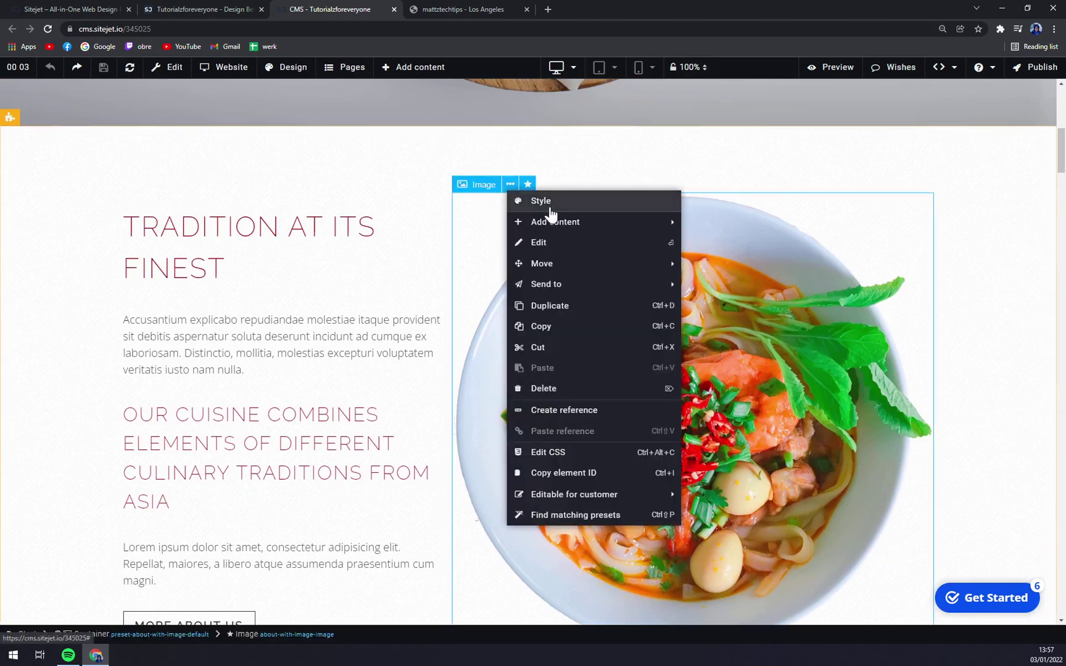
{"action": "left_click", "coordinate": [509, 186]}
{"action": "left_click", "coordinate": [509, 186]}
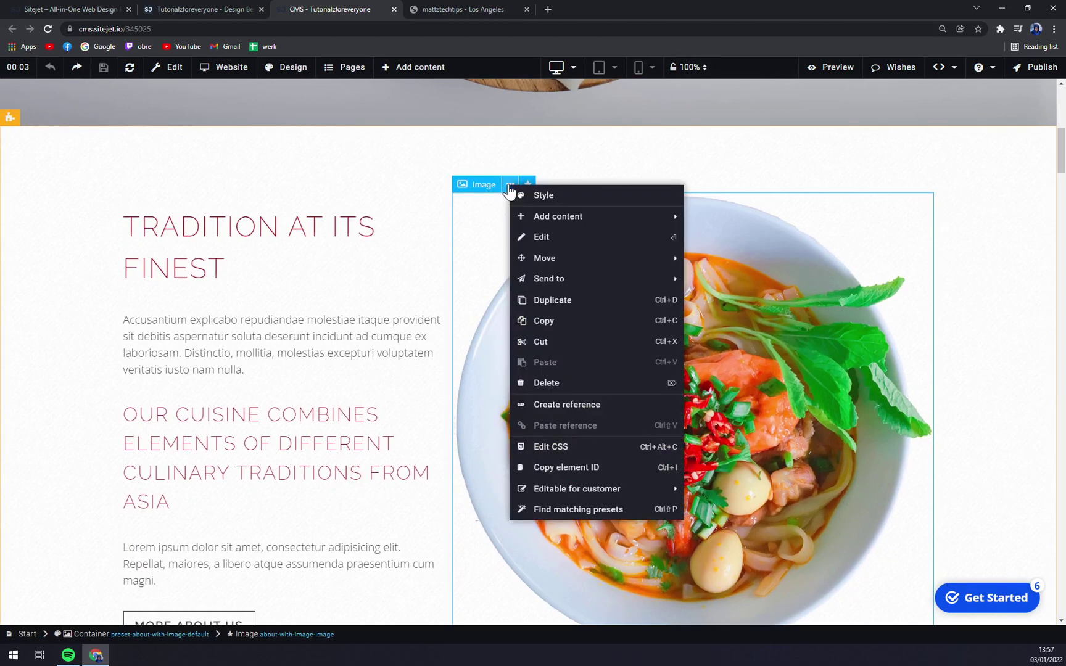
{"action": "mouse_move", "coordinate": [558, 217]}
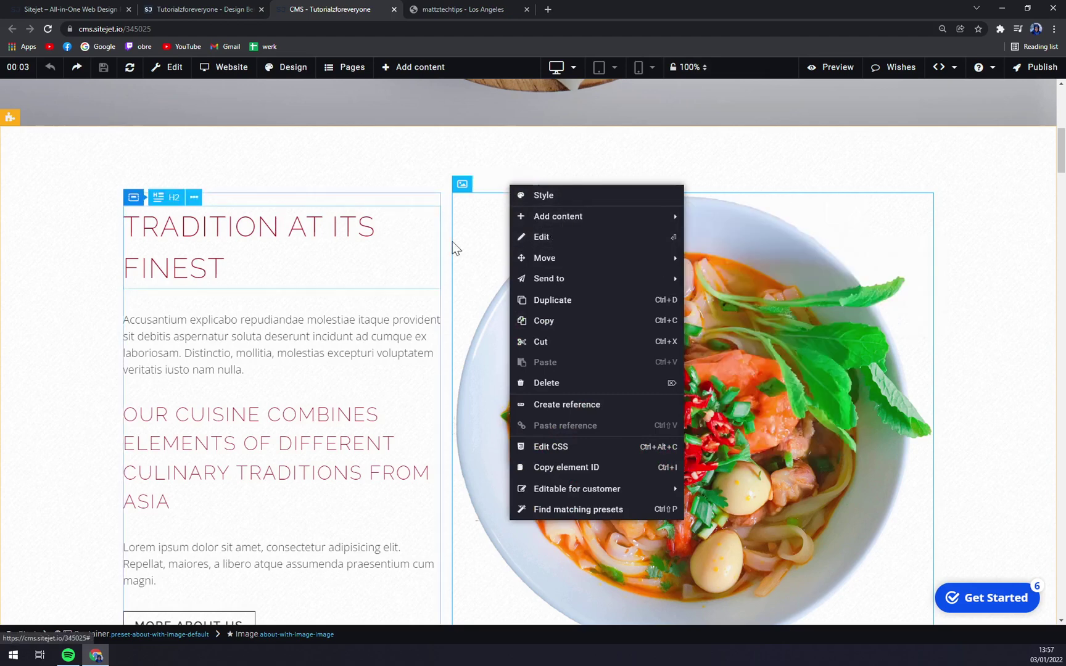
- Check the text container's properties, then open the TRADITION AT ITS FINEST headline's options
{"action": "left_click", "coordinate": [195, 184]}
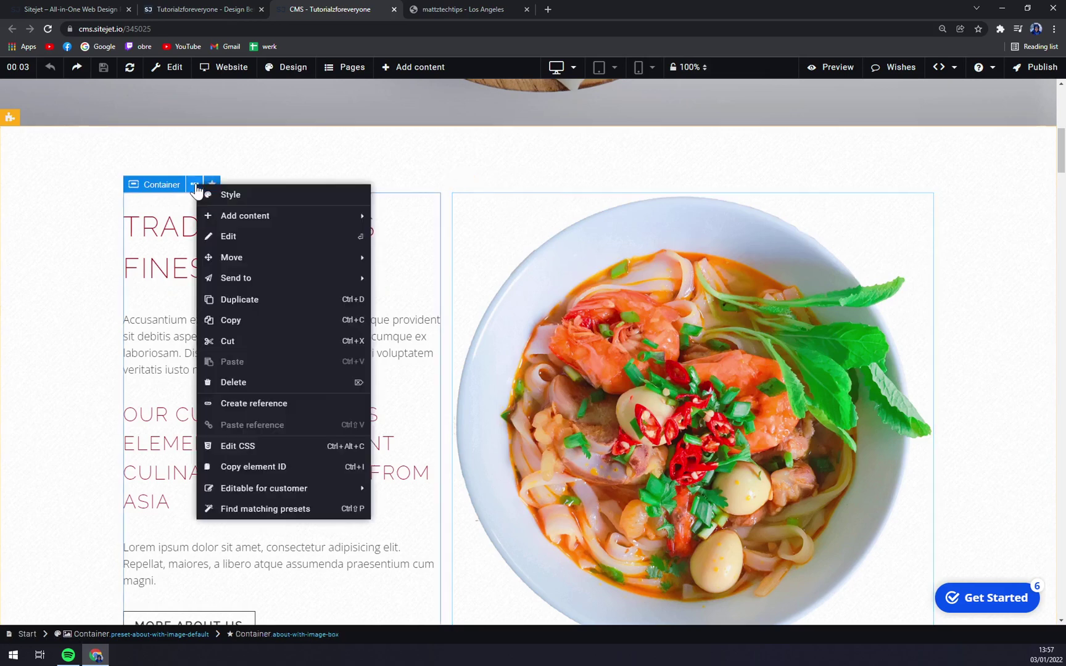
{"action": "left_click", "coordinate": [243, 241]}
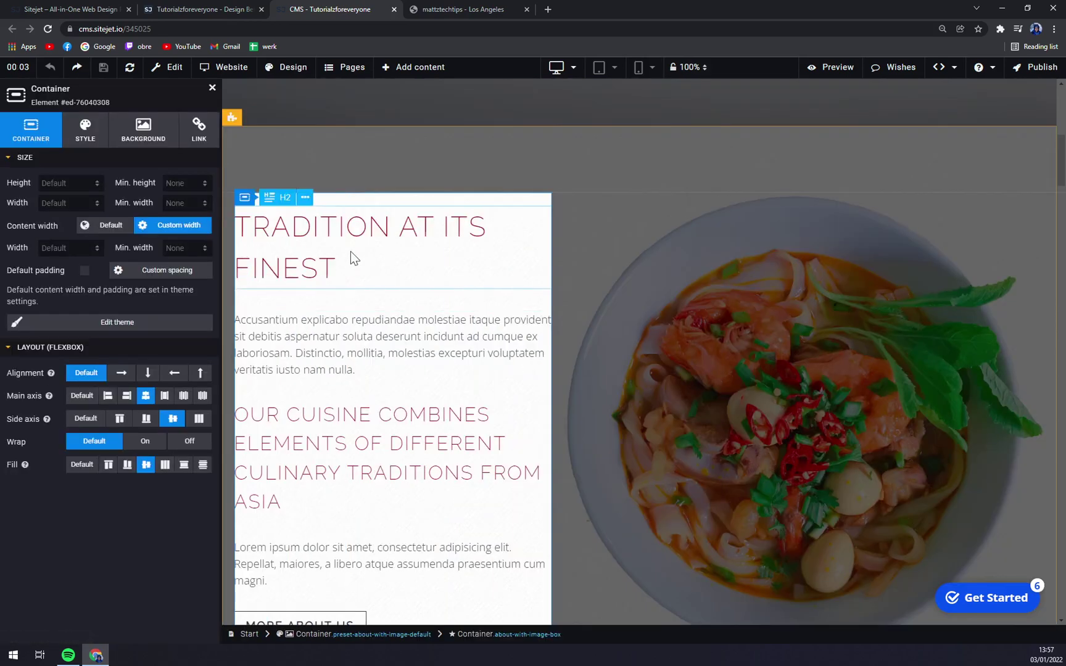
{"action": "left_click", "coordinate": [297, 249]}
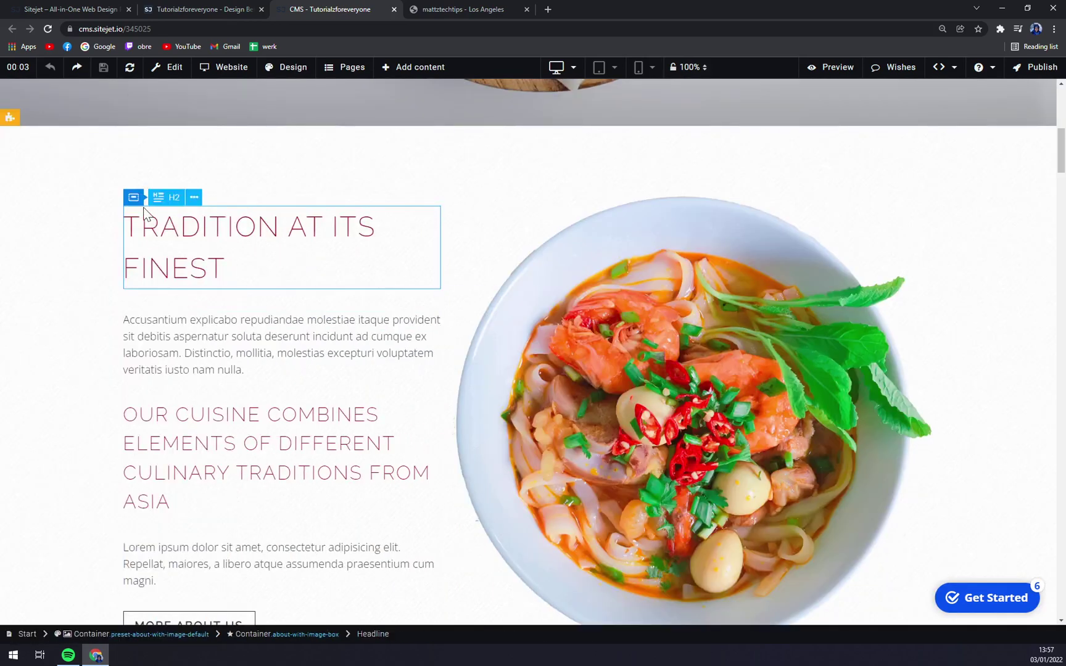
{"action": "left_click", "coordinate": [194, 197]}
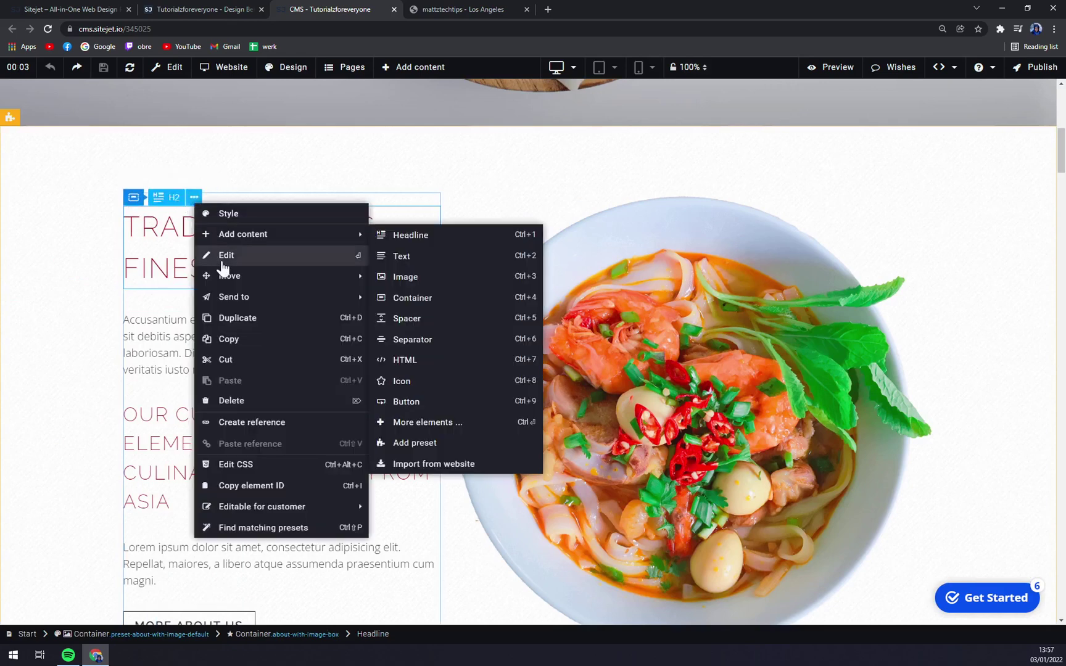
- Replace the headline text with DELICIOUS SOUP and add a new line after it
{"action": "left_click", "coordinate": [231, 261]}
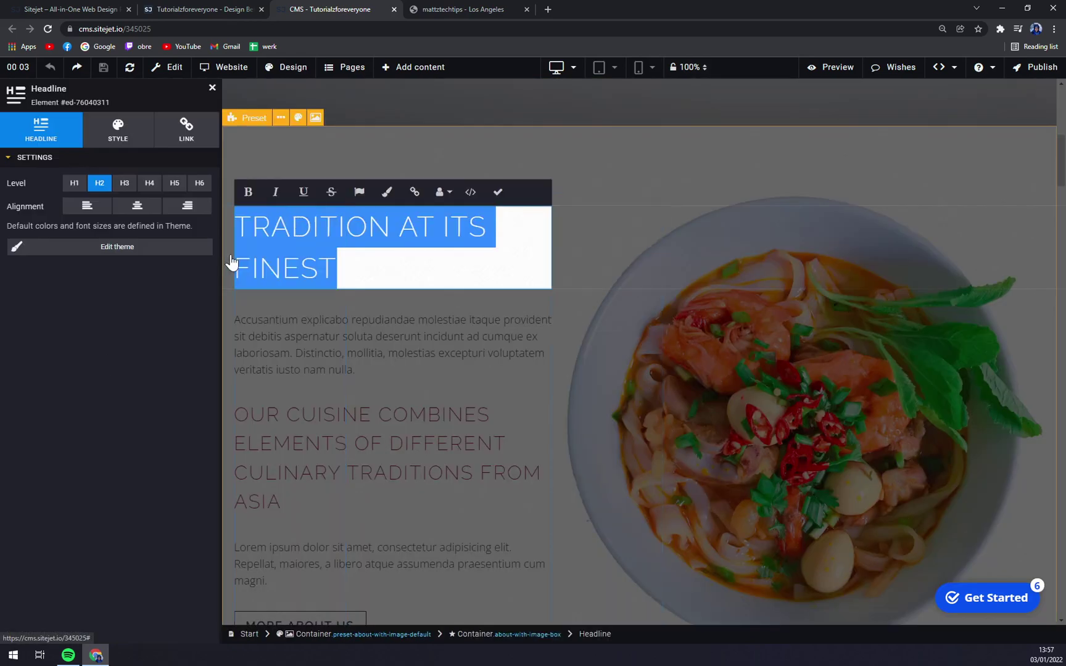
{"action": "key", "text": "BackSpace"}
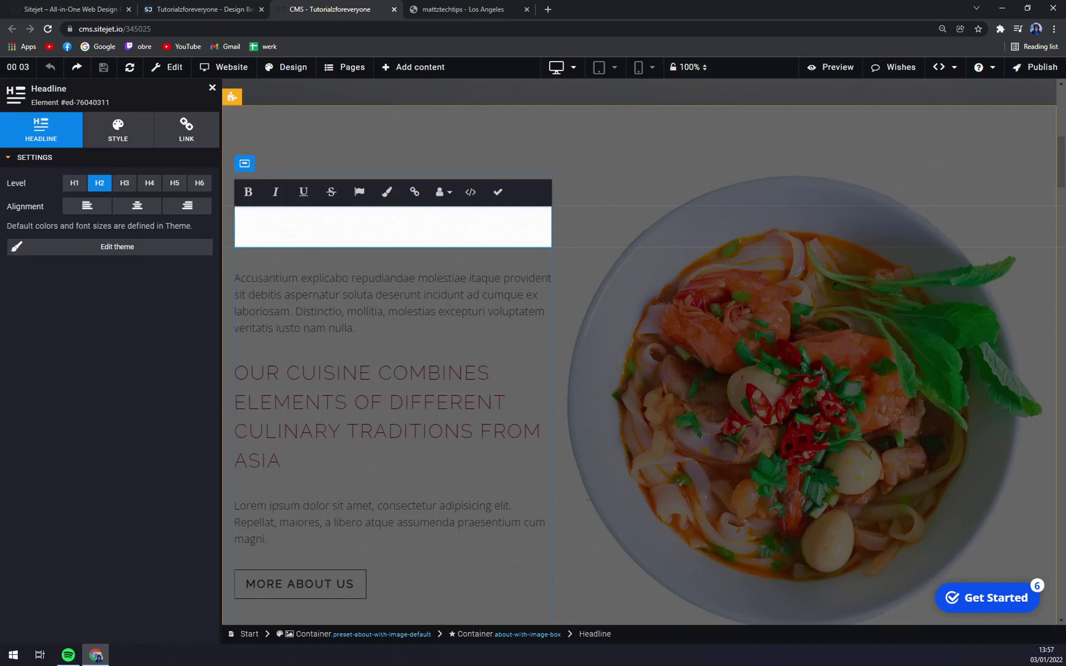
{"action": "type", "text": "DELICIOUS"}
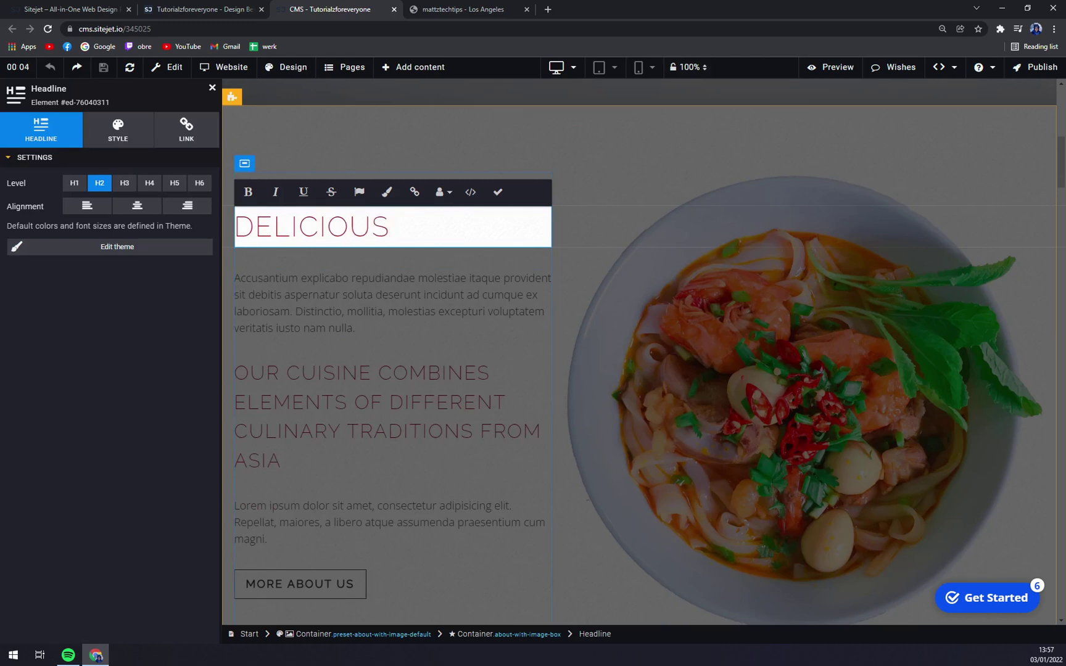
{"action": "type", "text": " SOUP"}
{"action": "key", "text": "Return"}
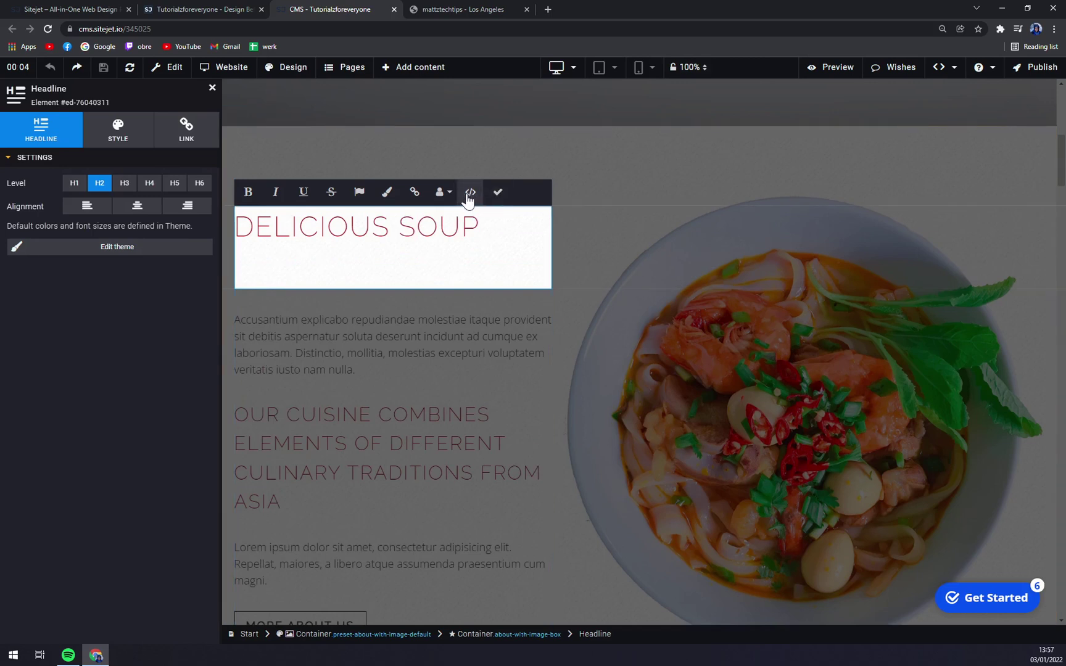
- Look through the list of insertable placeholders without inserting any
{"action": "left_click", "coordinate": [441, 197]}
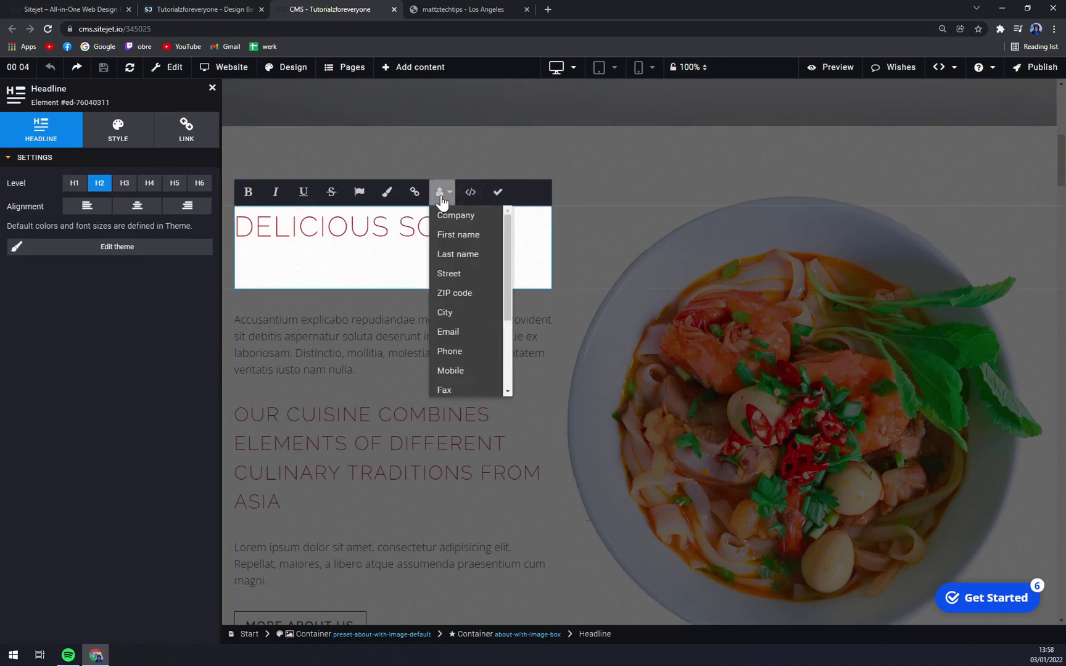
{"action": "left_click", "coordinate": [441, 197]}
{"action": "left_click", "coordinate": [440, 191]}
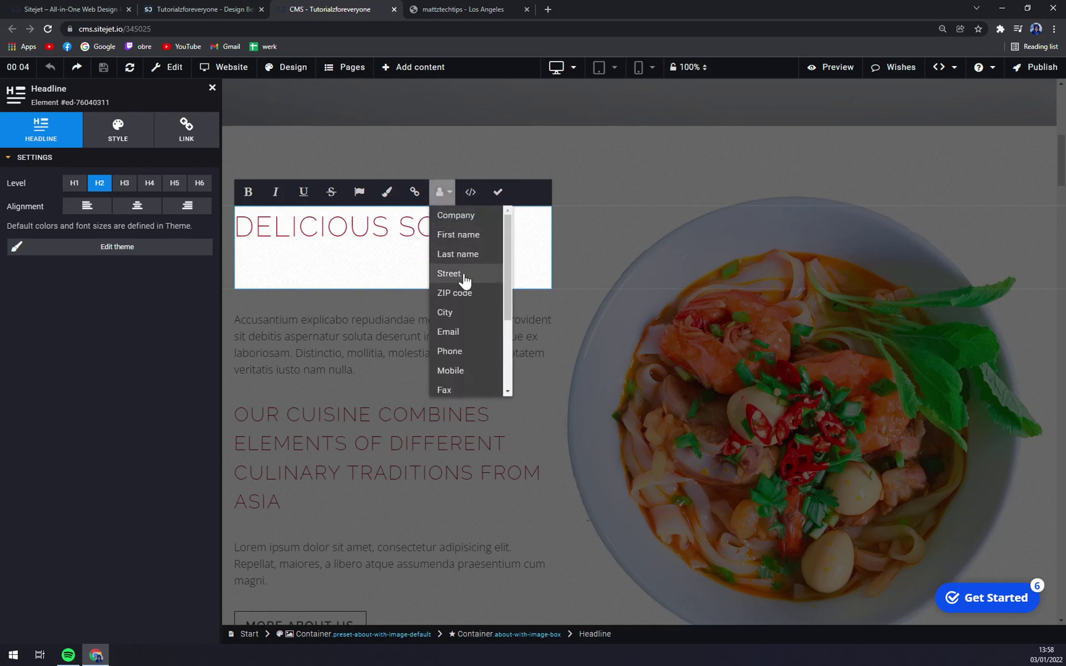
{"action": "left_click", "coordinate": [440, 193]}
{"action": "left_click", "coordinate": [440, 196]}
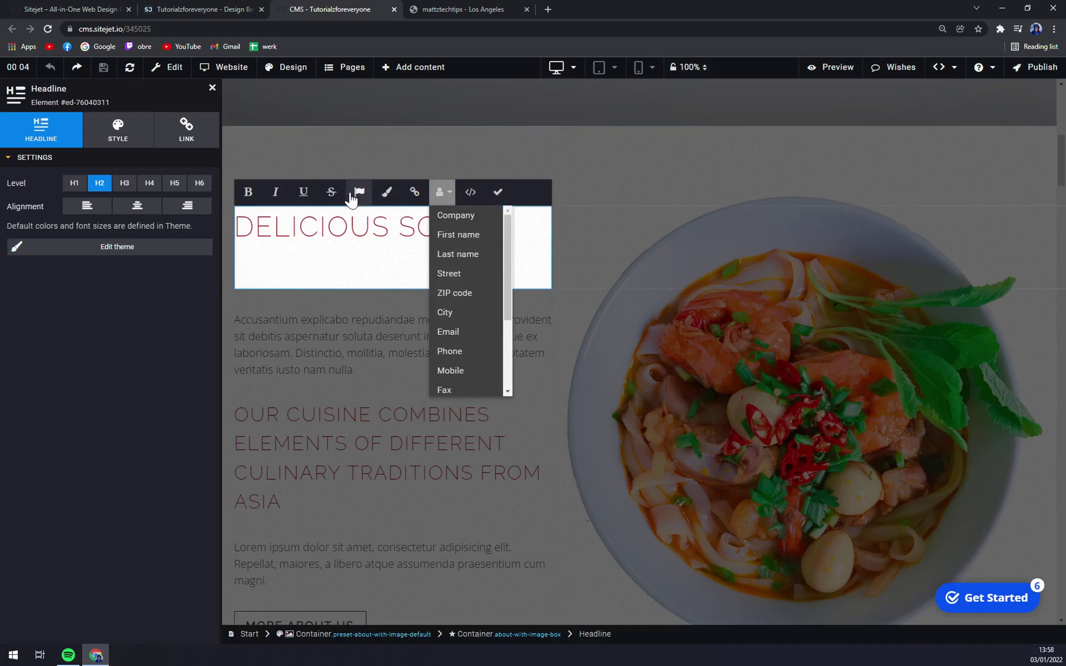
{"action": "left_click", "coordinate": [302, 192]}
- Underline the DELICIOUS SOUP headline and confirm the edit
{"action": "left_click_drag", "start_coordinate": [481, 227], "coordinate": [235, 227]}
{"action": "left_click", "coordinate": [303, 192]}
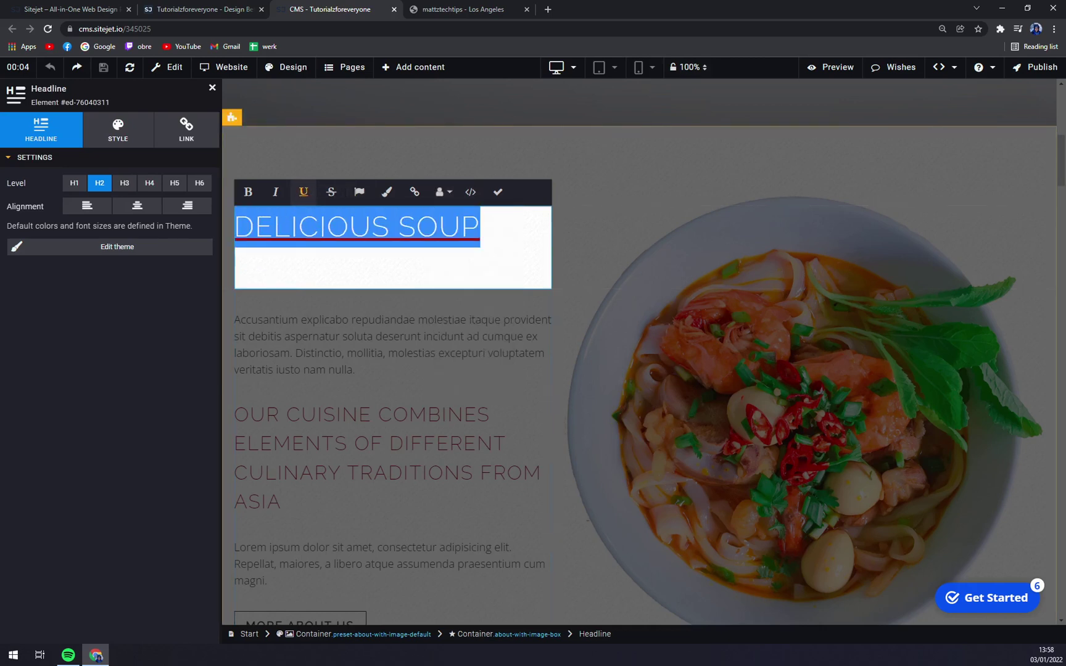
{"action": "left_click", "coordinate": [496, 199]}
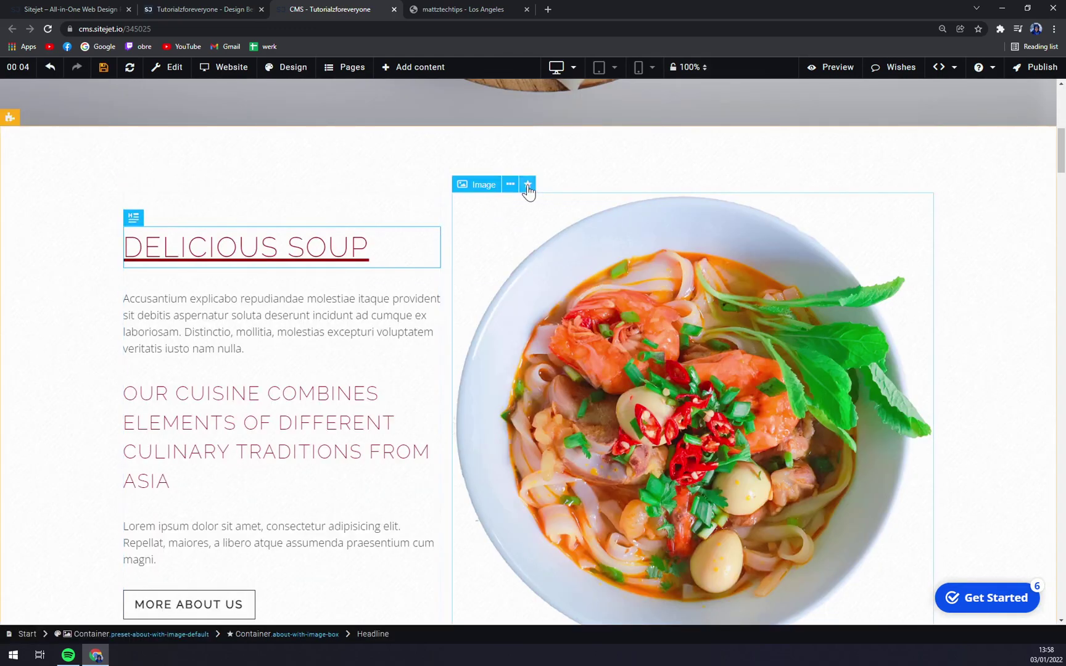
- View the soup image's Move options, then scroll back up to the kyoto banner
{"action": "left_click", "coordinate": [510, 185]}
{"action": "mouse_move", "coordinate": [566, 262]}
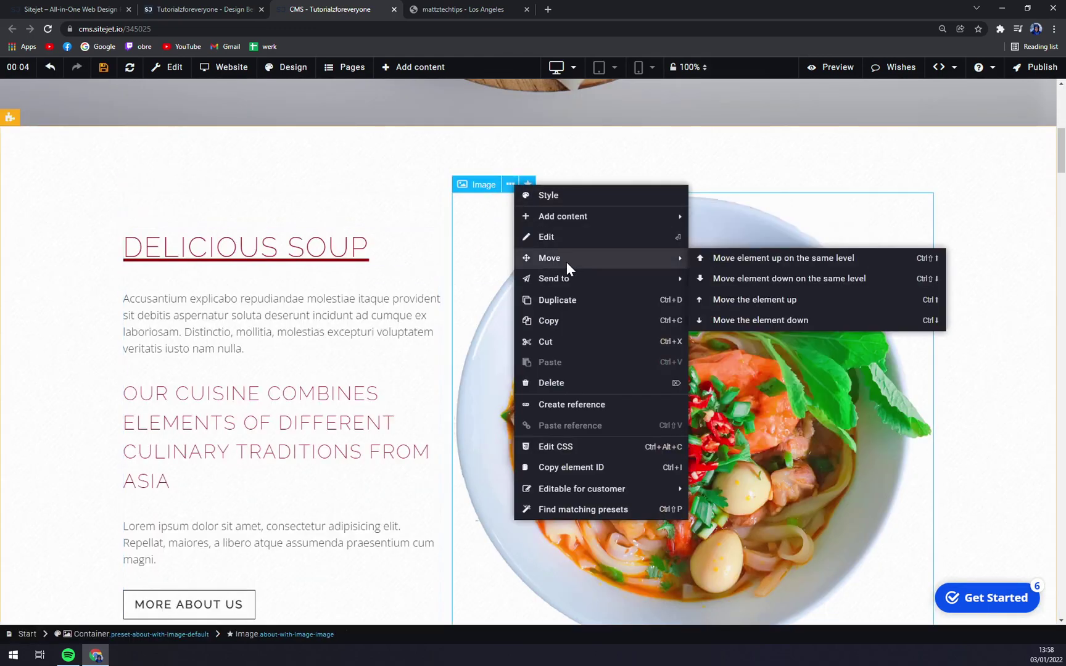
{"action": "scroll", "coordinate": [643, 334], "scroll_direction": "down", "scroll_amount": 5}
{"action": "scroll", "coordinate": [616, 319], "scroll_direction": "up", "scroll_amount": 4}
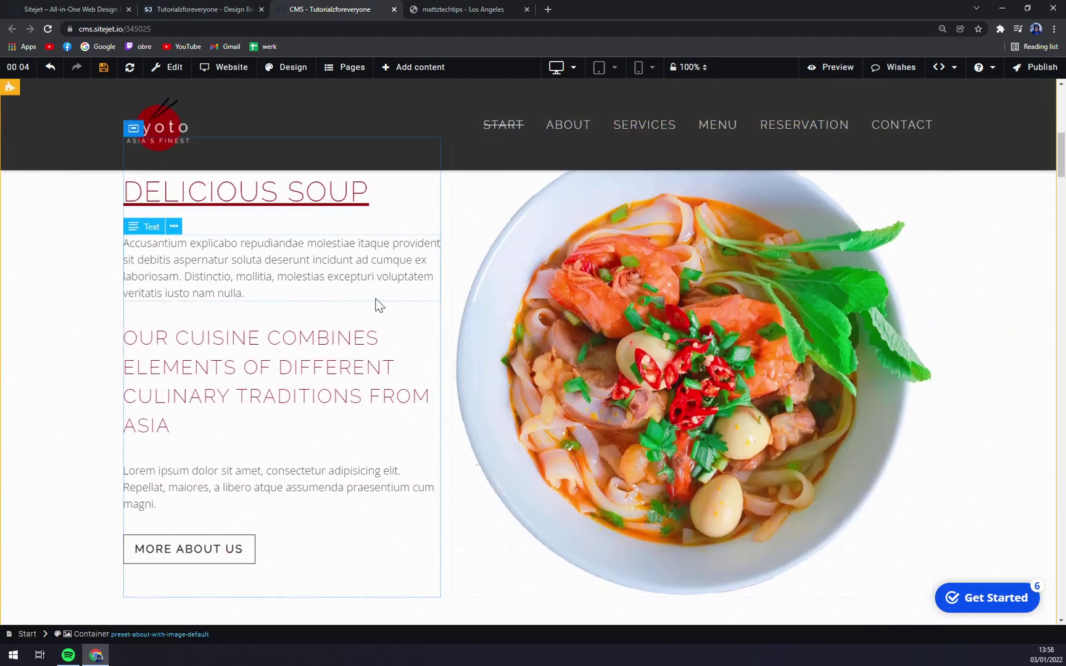
{"action": "scroll", "coordinate": [290, 284], "scroll_direction": "up", "scroll_amount": 6}
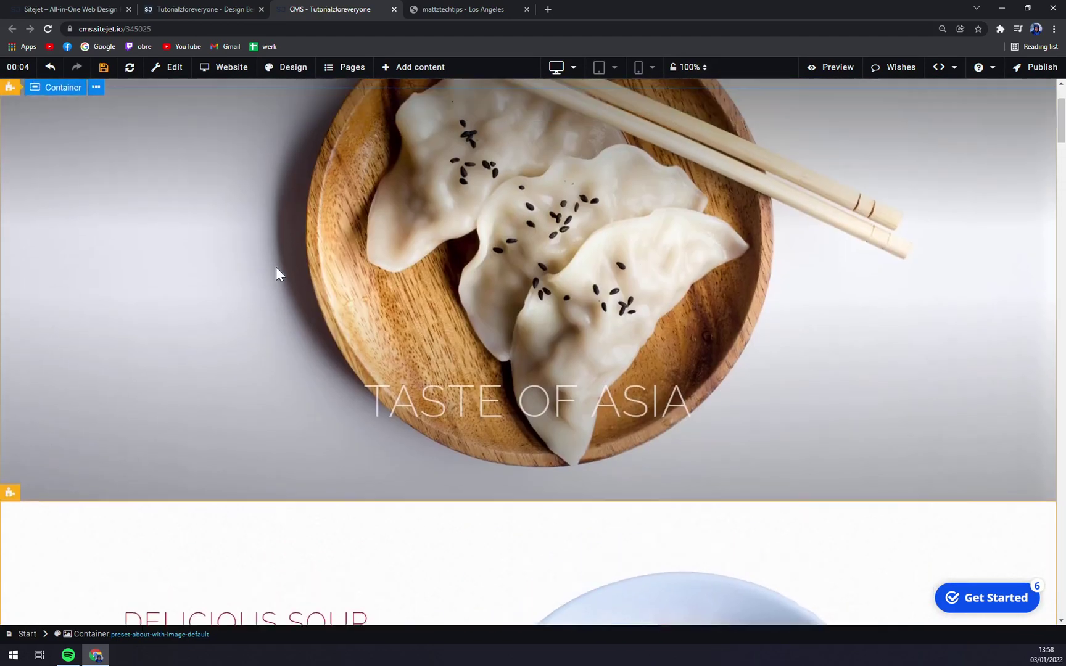
{"action": "scroll", "coordinate": [271, 259], "scroll_direction": "up", "scroll_amount": 2}
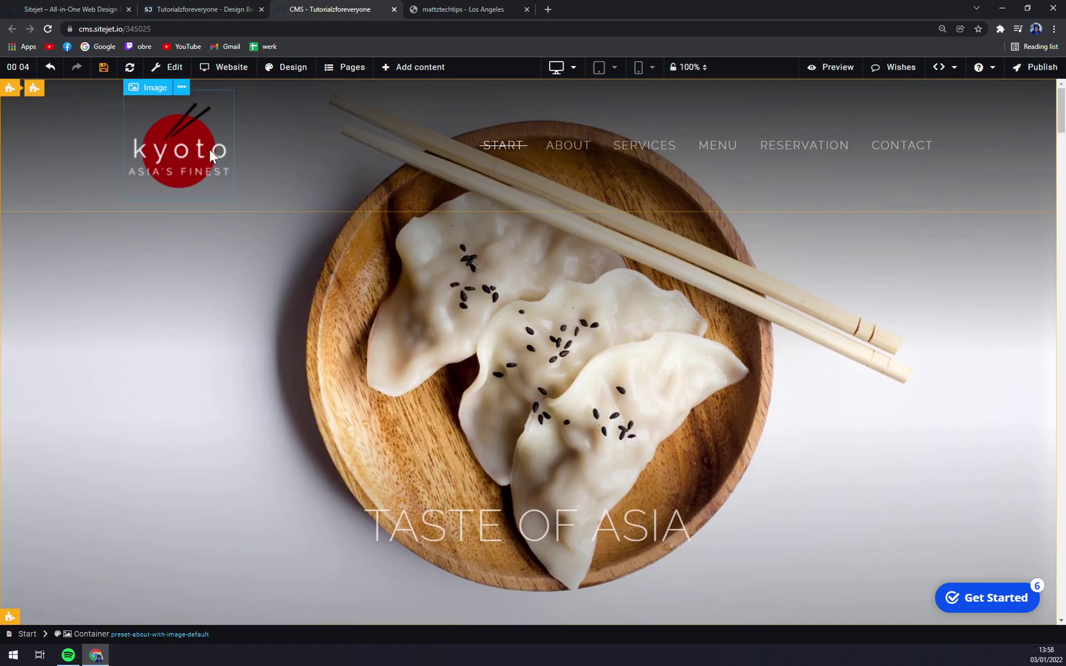
- Open the Edit menu and bring up its Design submenu
{"action": "left_click", "coordinate": [169, 66]}
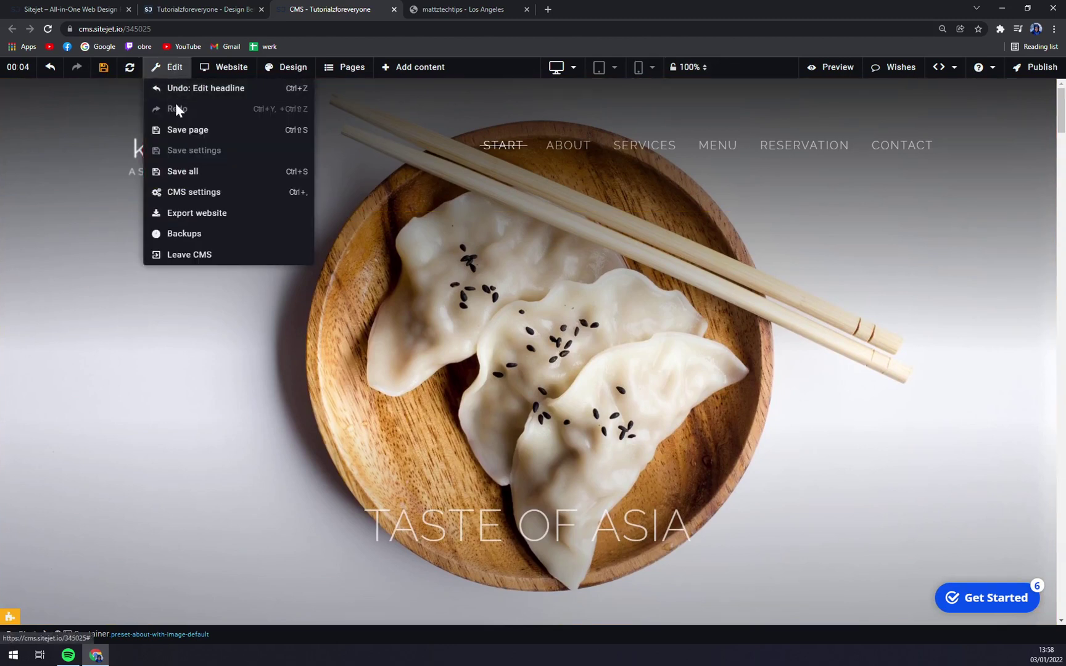
{"action": "mouse_move", "coordinate": [162, 69]}
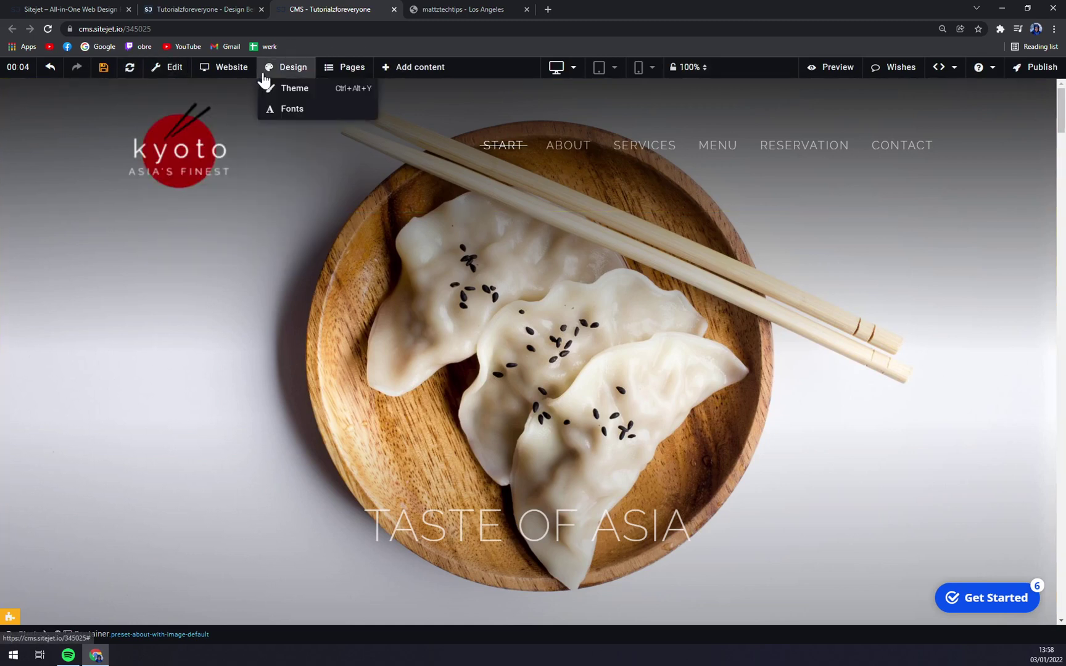
{"action": "mouse_move", "coordinate": [264, 72]}
- Open Design > Theme, review its Colors and Text settings, then close the Edit Theme panel
{"action": "left_click", "coordinate": [289, 96]}
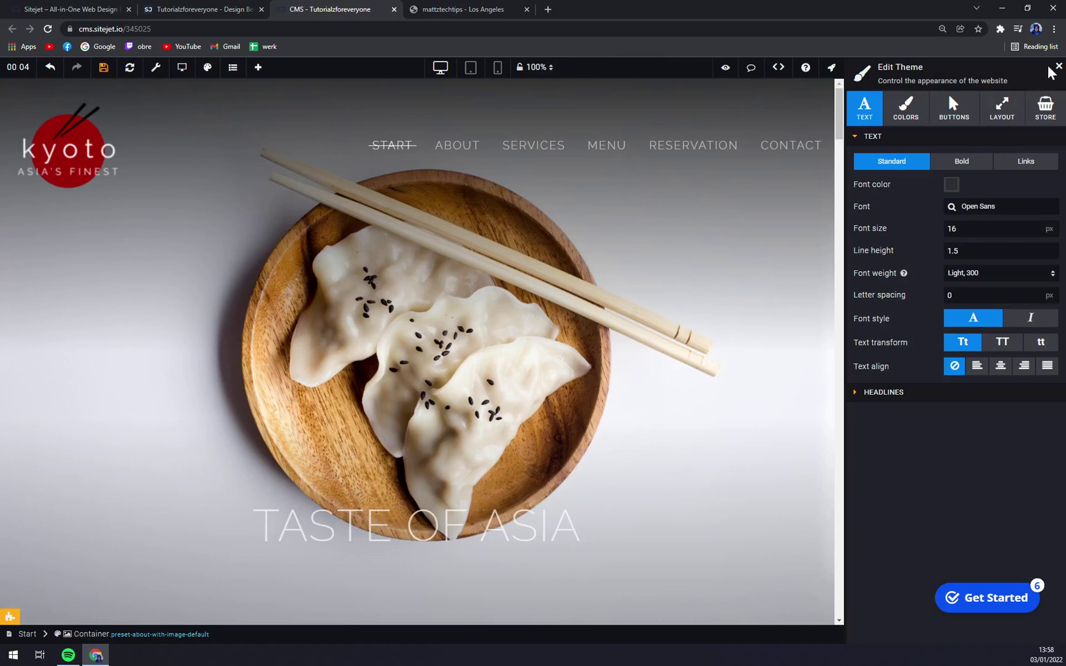
{"action": "left_click", "coordinate": [905, 106]}
{"action": "left_click", "coordinate": [870, 115]}
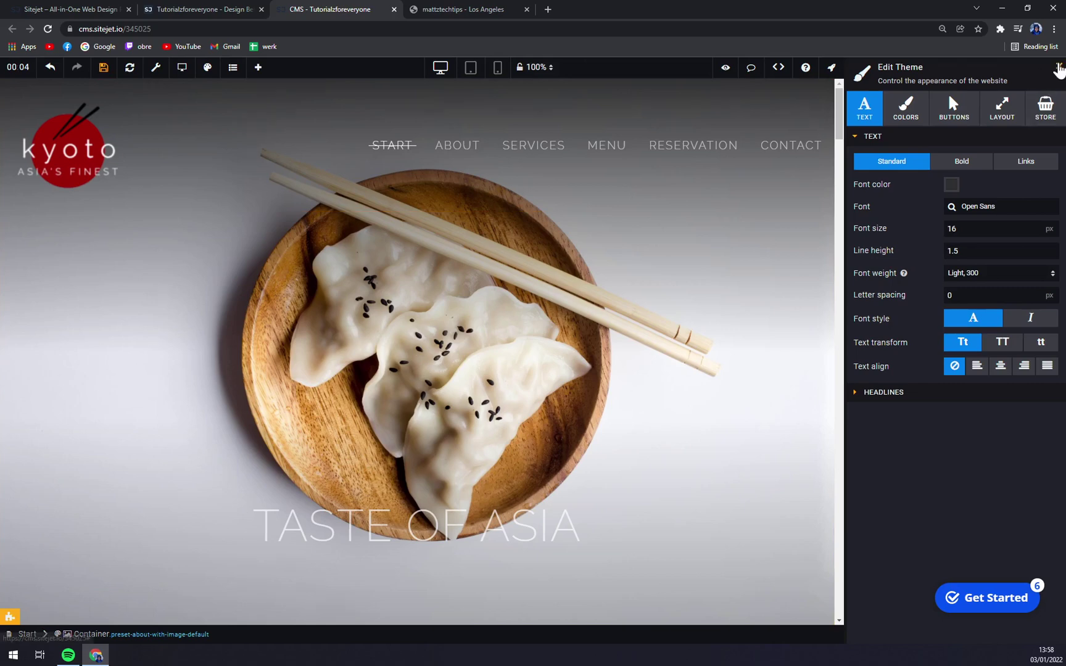
{"action": "left_click", "coordinate": [1058, 66]}
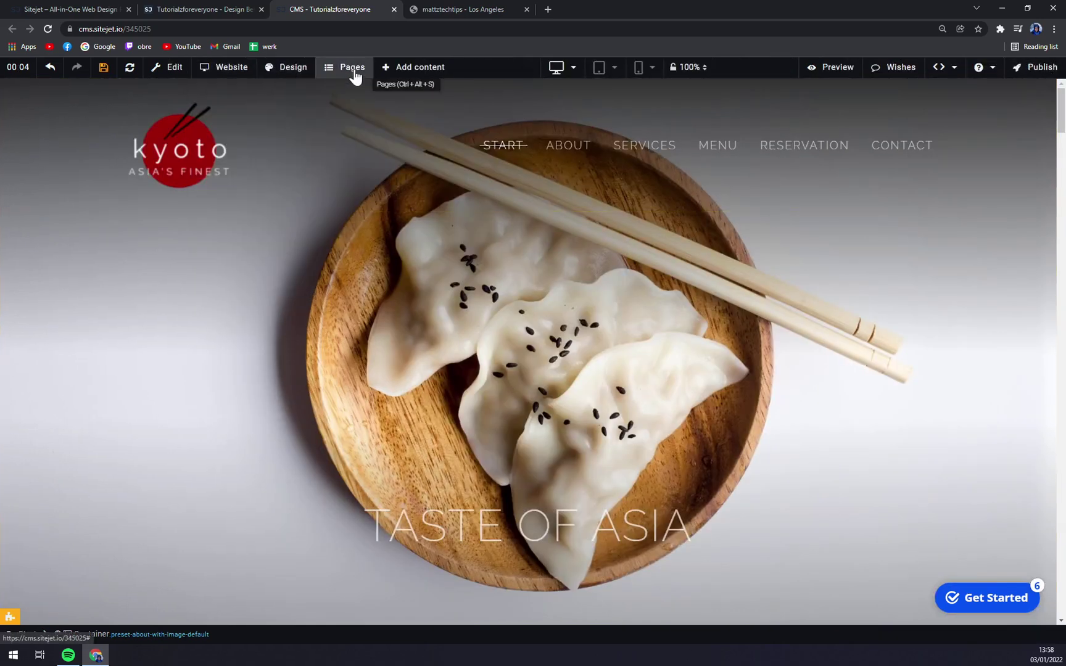
{"action": "mouse_move", "coordinate": [392, 77]}
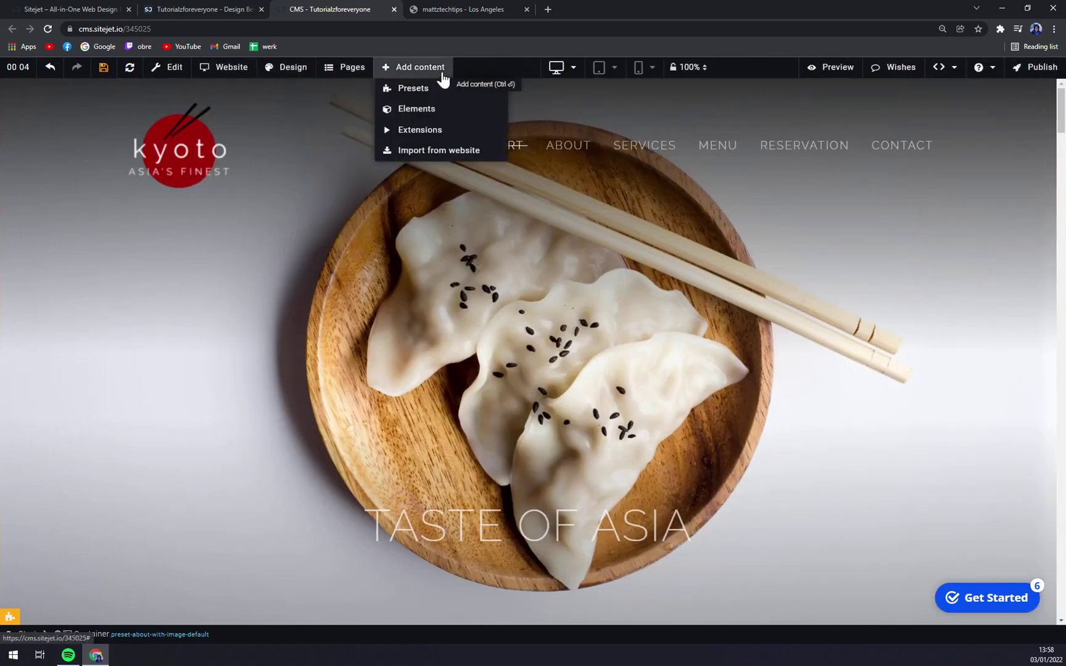
- Preview the Kyoto site and select the DELICIOUS SOUP headline in its About section
{"action": "left_click", "coordinate": [832, 67]}
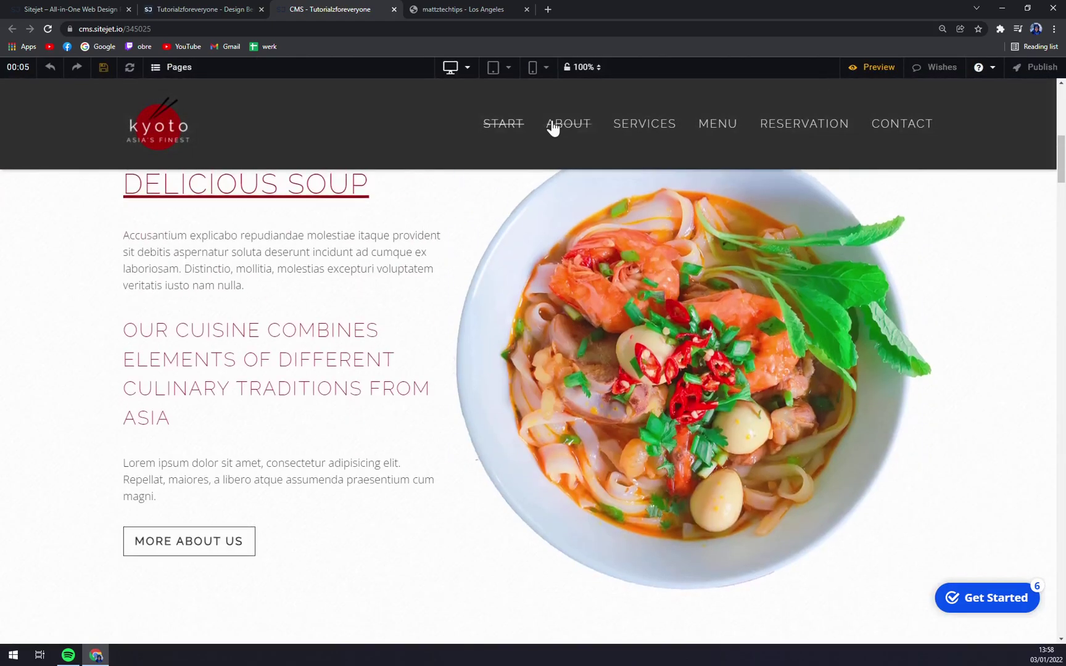
{"action": "left_click", "coordinate": [552, 126]}
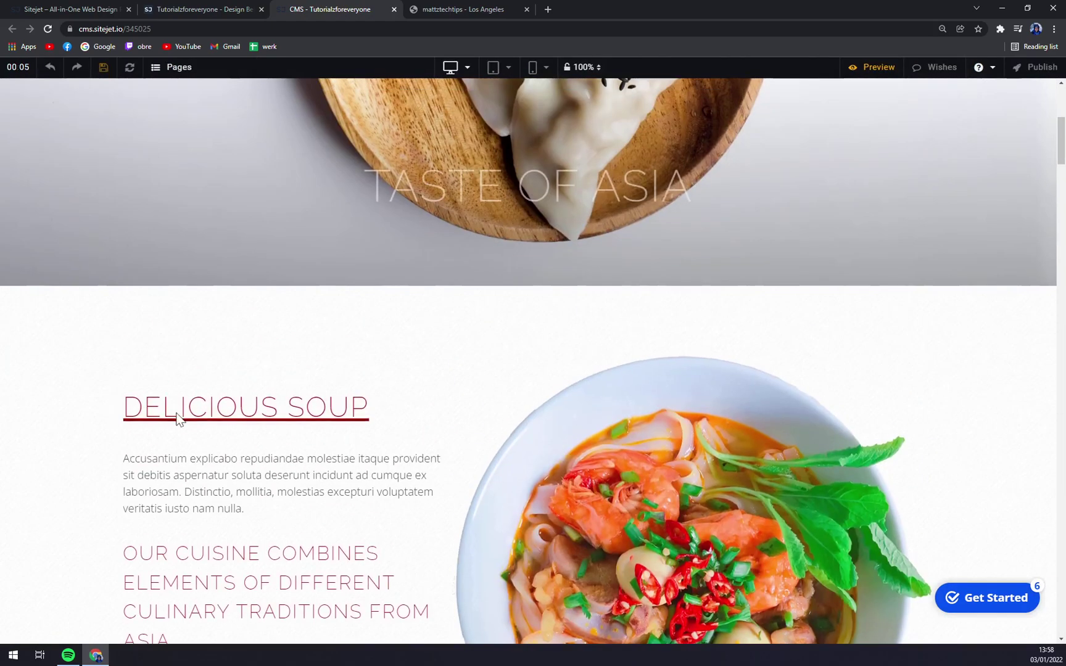
{"action": "left_click_drag", "start_coordinate": [177, 418], "coordinate": [418, 433]}
{"action": "left_click", "coordinate": [421, 424]}
{"action": "left_click_drag", "start_coordinate": [118, 418], "coordinate": [493, 436]}
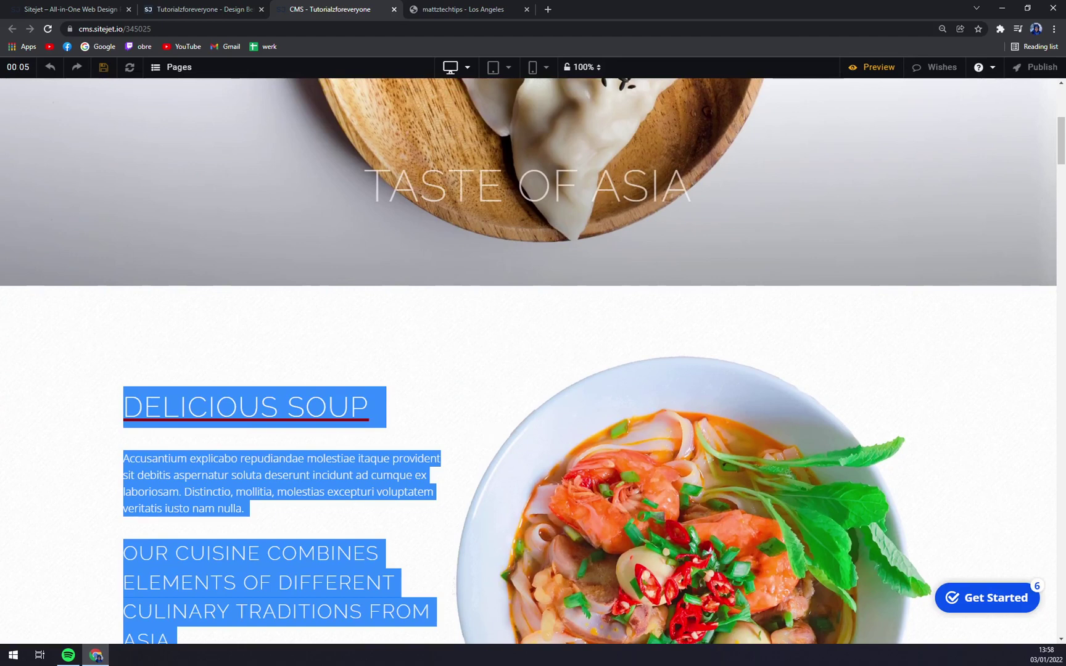
{"action": "left_click", "coordinate": [395, 414]}
{"action": "left_click_drag", "start_coordinate": [394, 413], "coordinate": [120, 419]}
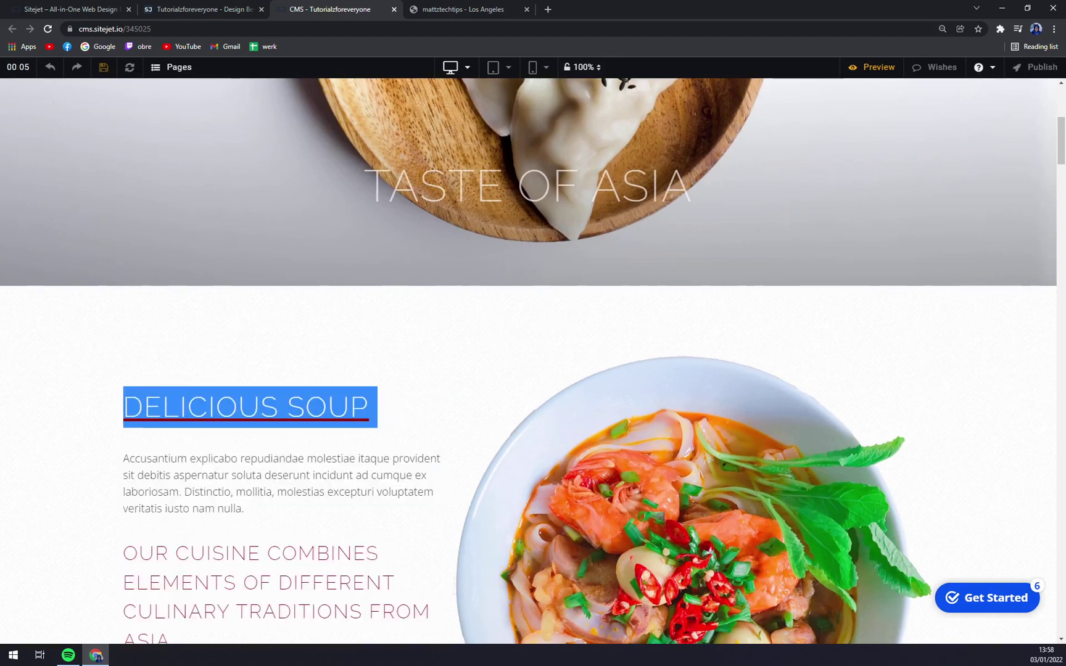
- Open the site's About page, close it, and switch to the Sitejet homepage tab
{"action": "scroll", "coordinate": [244, 412], "scroll_direction": "up", "scroll_amount": 6}
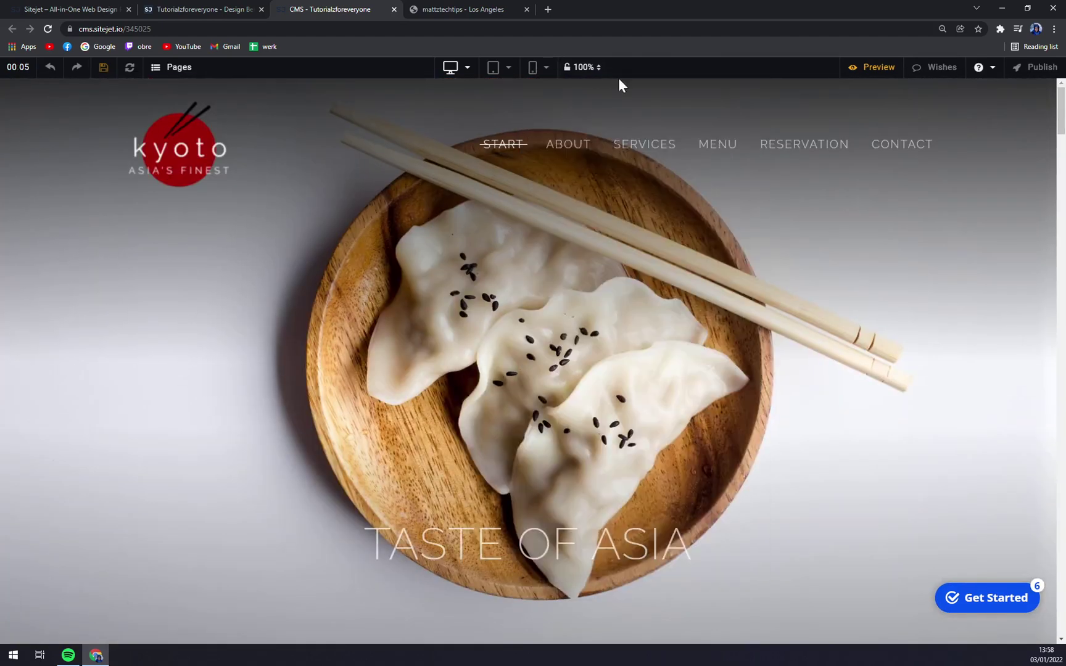
{"action": "left_click", "coordinate": [589, 146]}
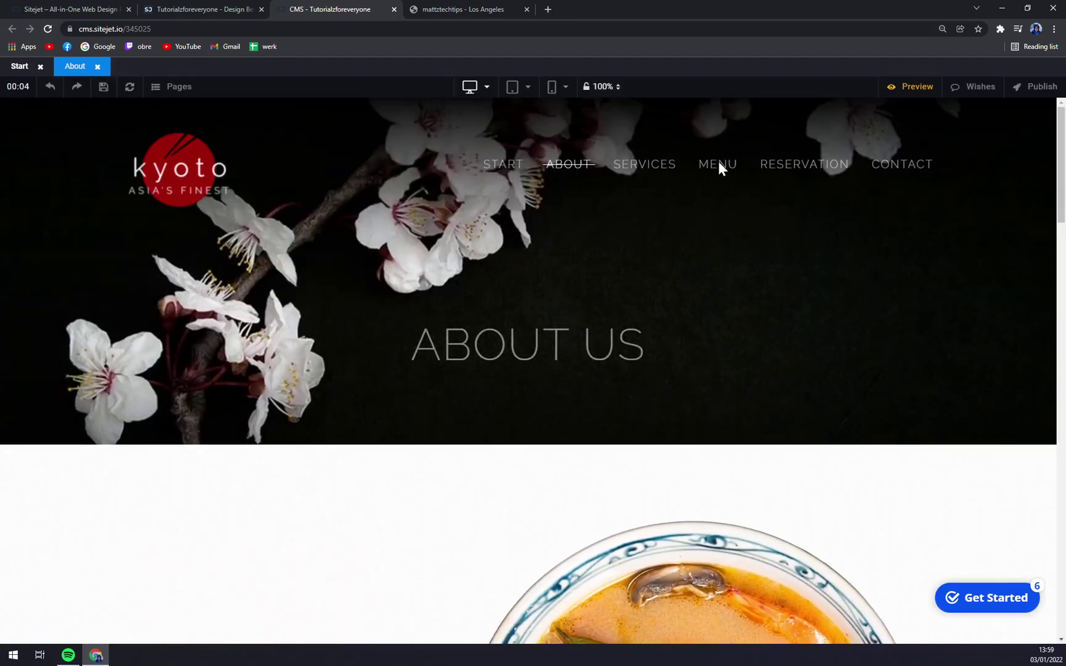
{"action": "scroll", "coordinate": [618, 267], "scroll_direction": "down", "scroll_amount": 2}
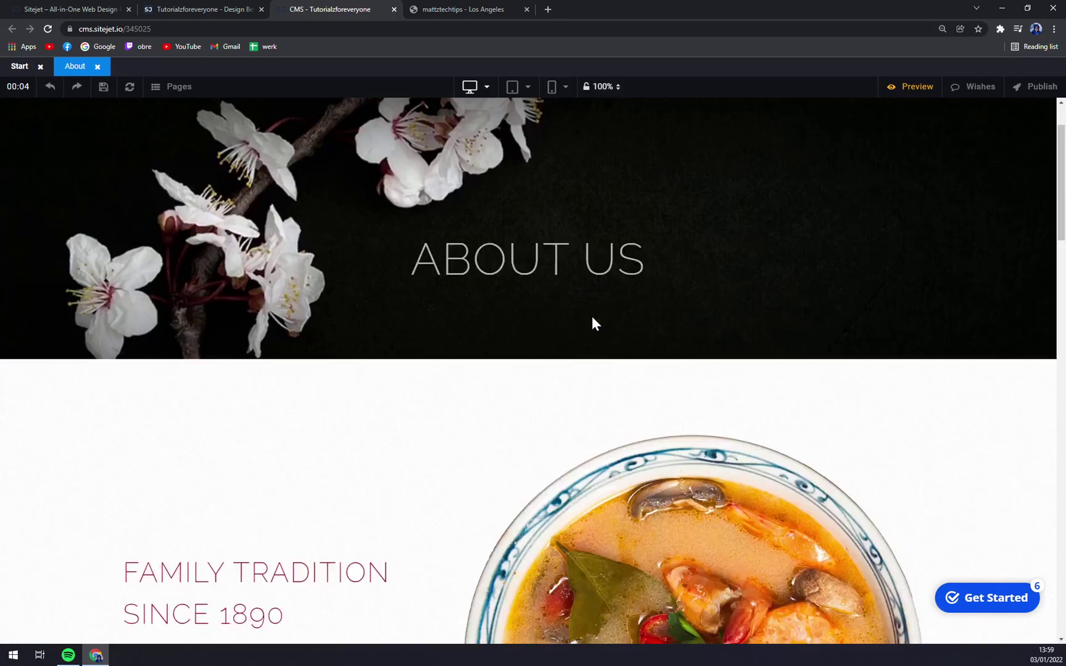
{"action": "scroll", "coordinate": [592, 321], "scroll_direction": "up", "scroll_amount": 2}
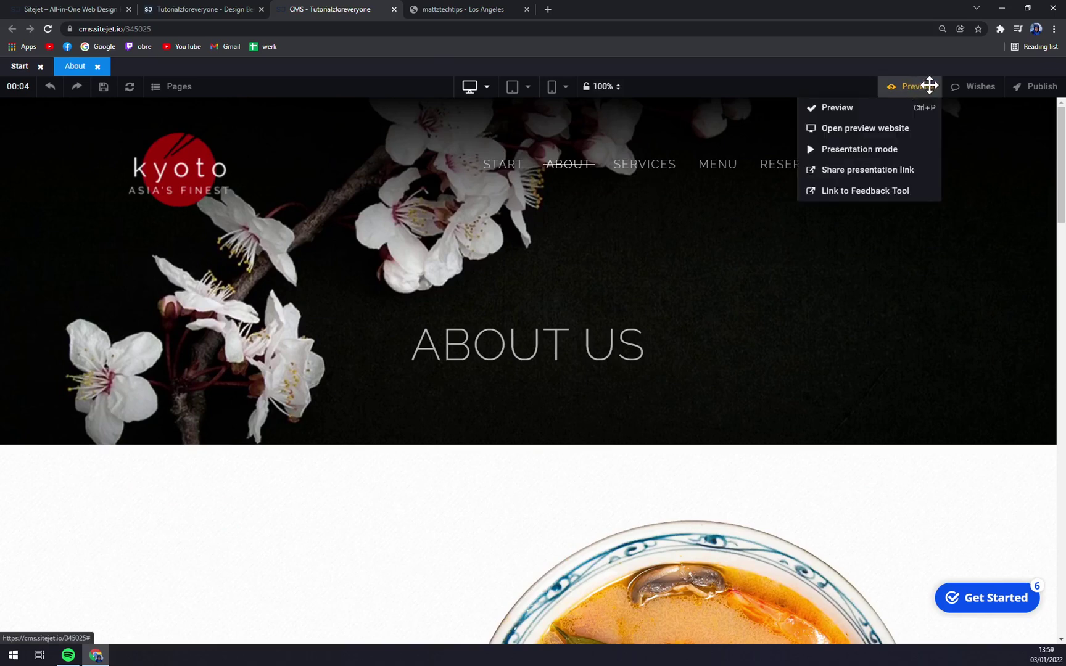
{"action": "left_click", "coordinate": [97, 66]}
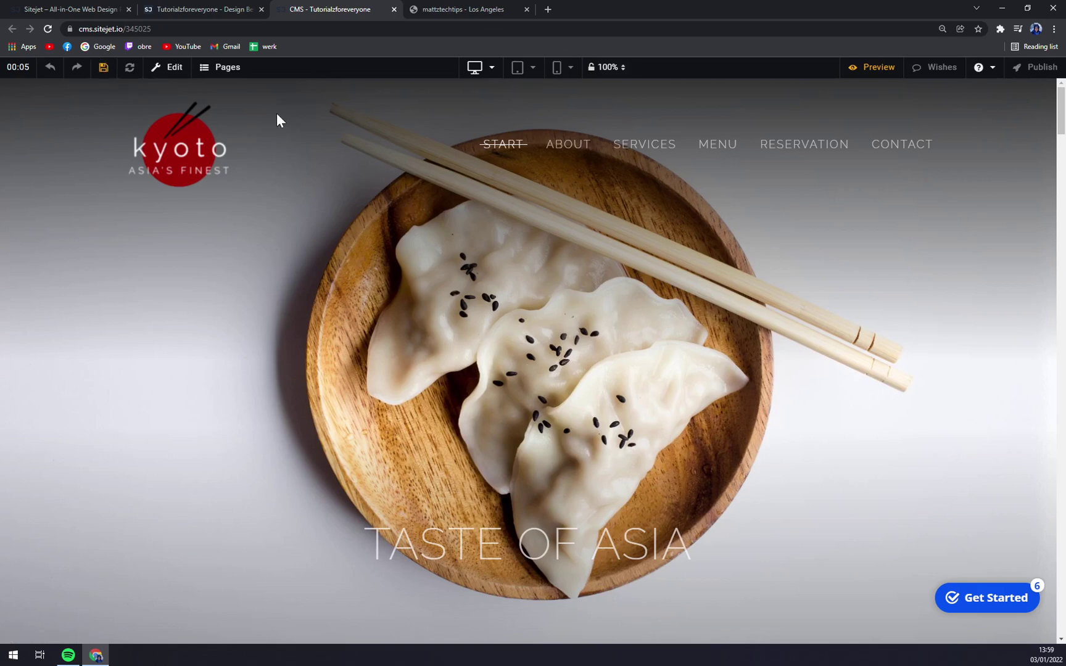
{"action": "left_click", "coordinate": [94, 9]}
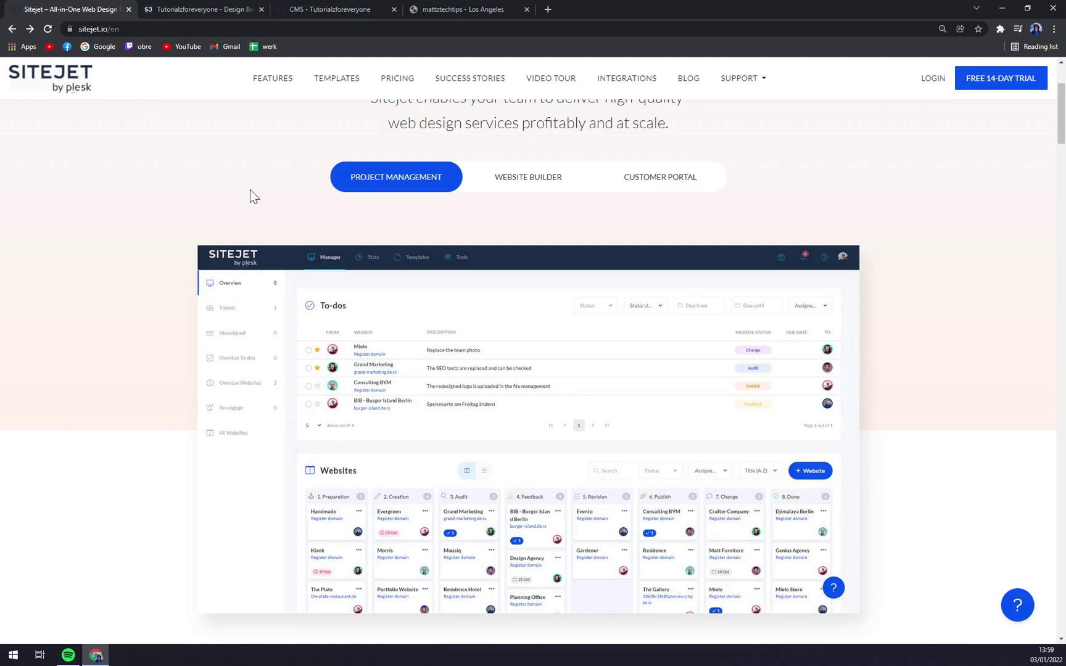
- Open Sitejet's pricing Plans and toggle monthly/annual billing, ending on Save annually
{"action": "left_click", "coordinate": [390, 80]}
{"action": "scroll", "coordinate": [540, 191], "scroll_direction": "down", "scroll_amount": 4}
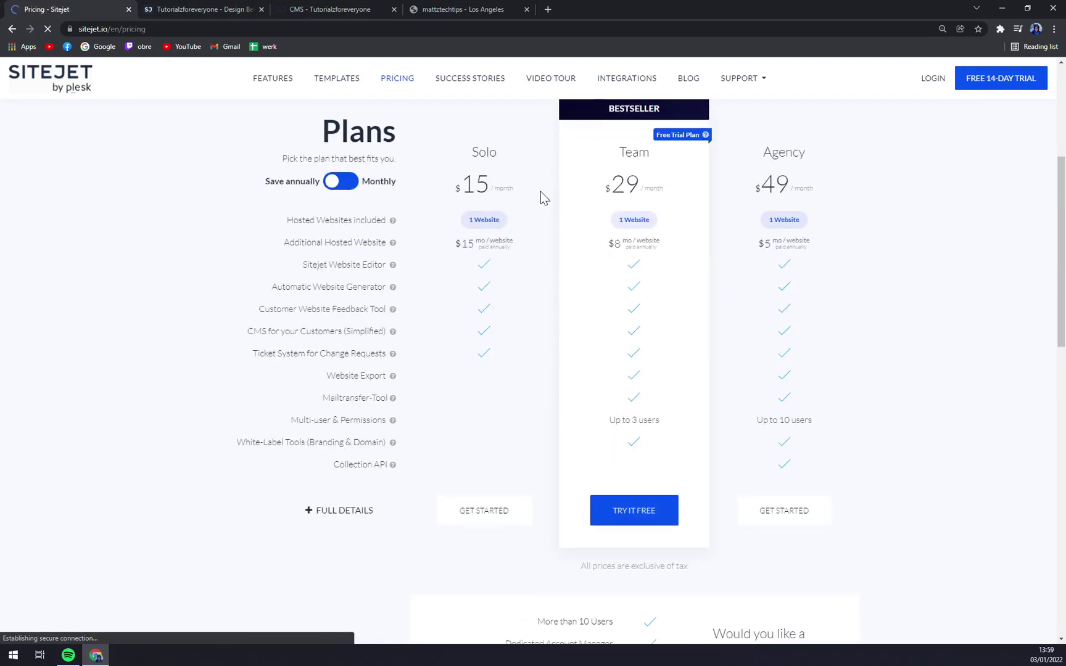
{"action": "left_click", "coordinate": [345, 238]}
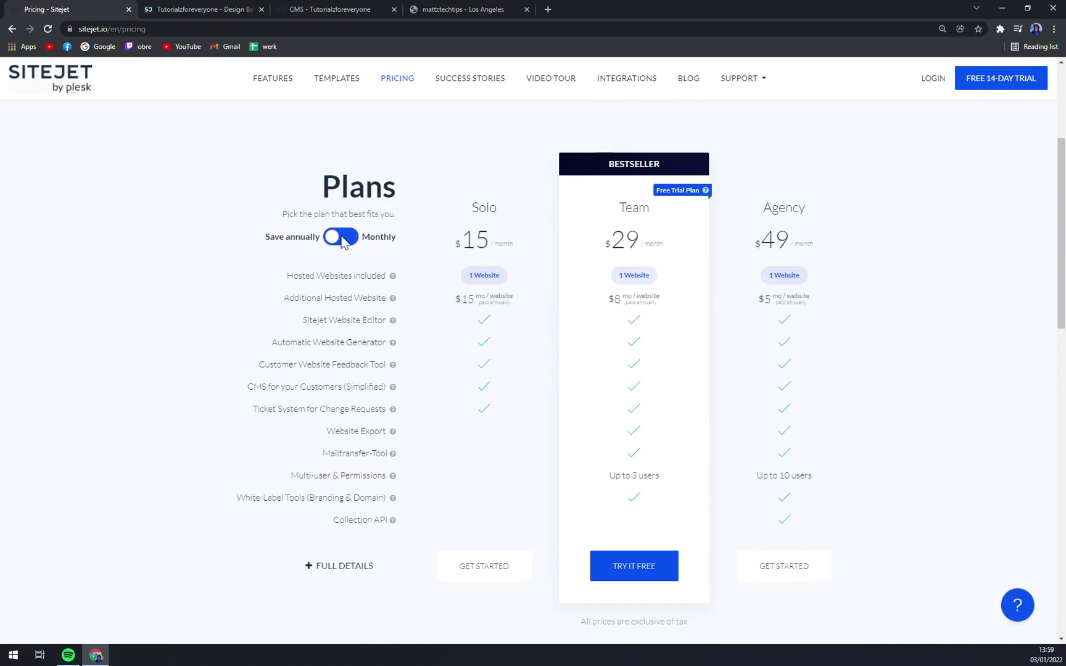
{"action": "left_click", "coordinate": [343, 239]}
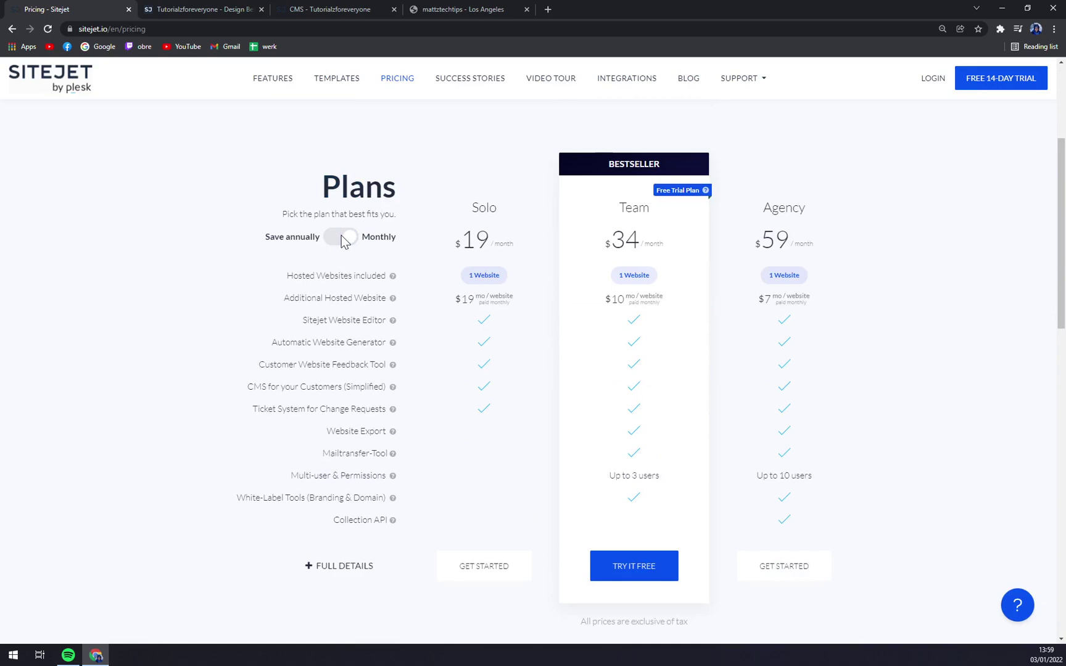
{"action": "left_click", "coordinate": [344, 240]}
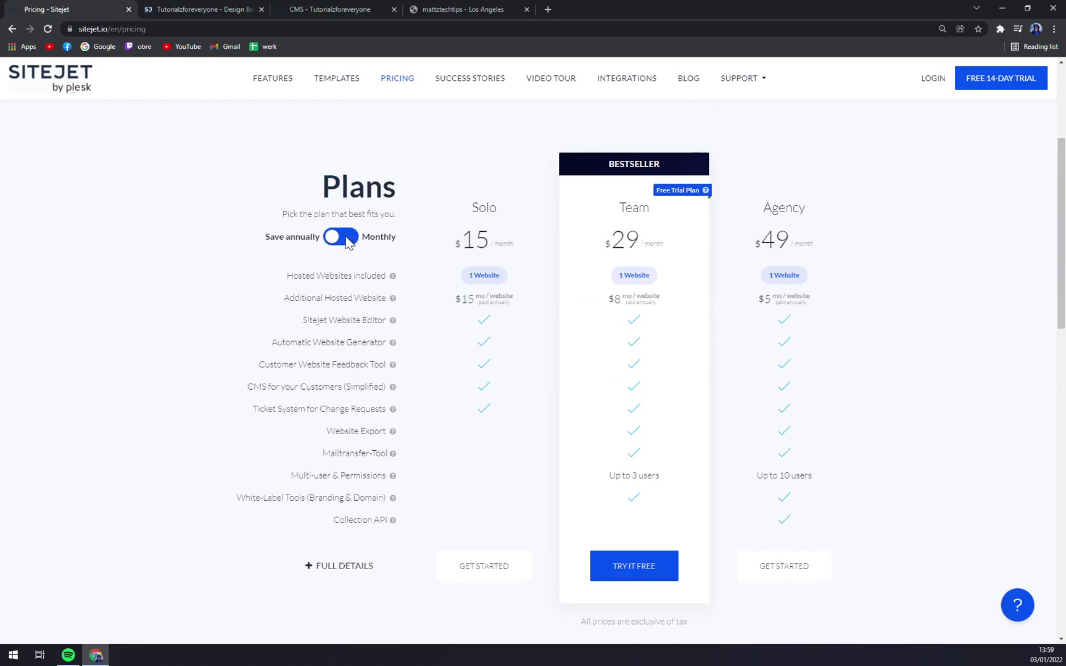
{"action": "left_click", "coordinate": [346, 240]}
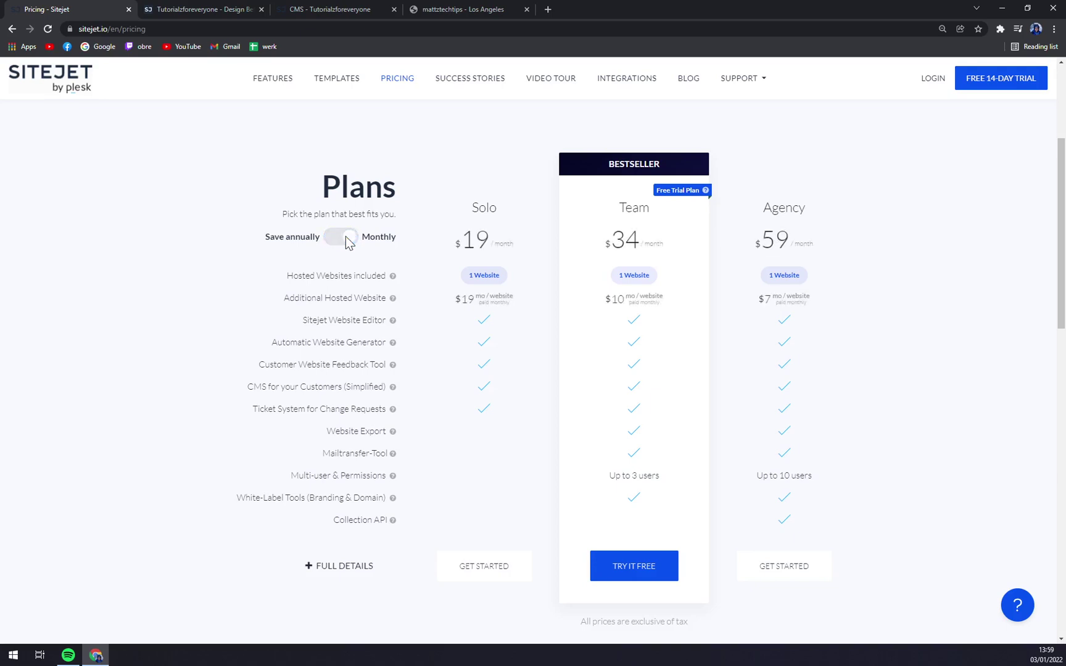
{"action": "left_click", "coordinate": [347, 240]}
{"action": "left_click", "coordinate": [347, 240]}
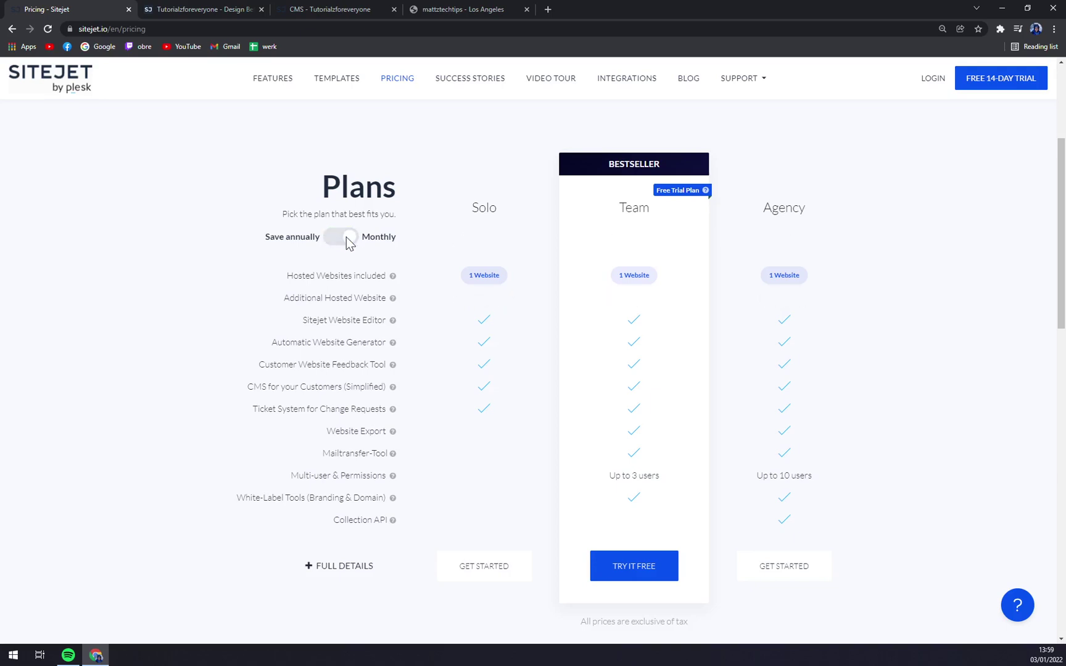
{"action": "left_click", "coordinate": [347, 239]}
- Highlight Solo's $15 price and name, Team's $29 price and its $8 per additional website
{"action": "double_click", "coordinate": [476, 239]}
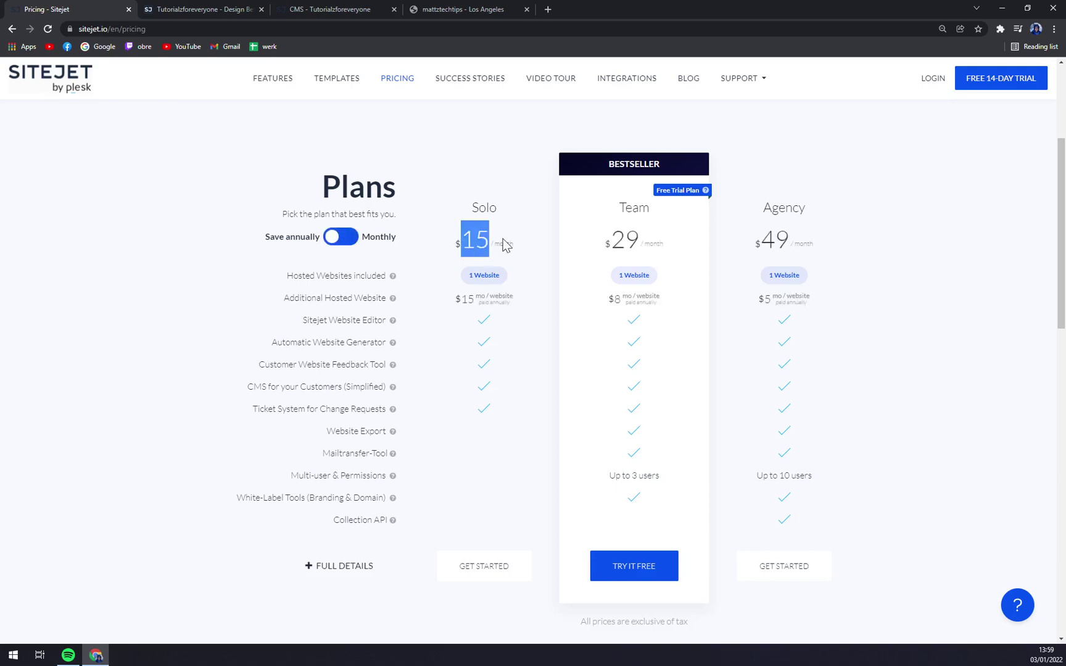
{"action": "left_click", "coordinate": [506, 235]}
{"action": "left_click_drag", "start_coordinate": [472, 207], "coordinate": [505, 215]}
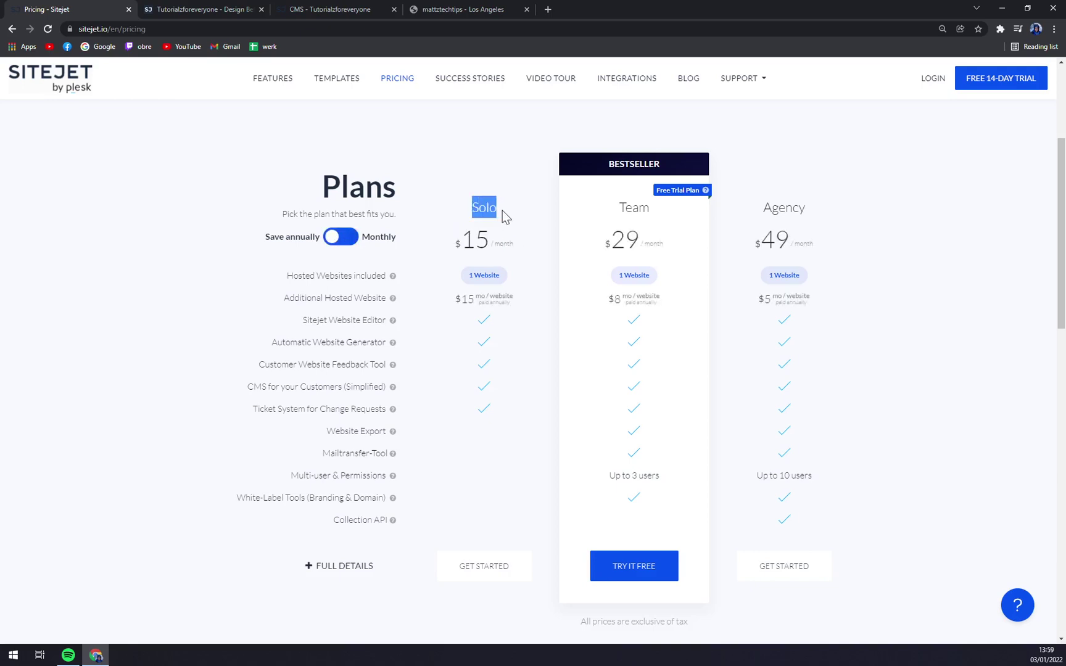
{"action": "left_click", "coordinate": [500, 213]}
{"action": "left_click_drag", "start_coordinate": [630, 221], "coordinate": [644, 244]}
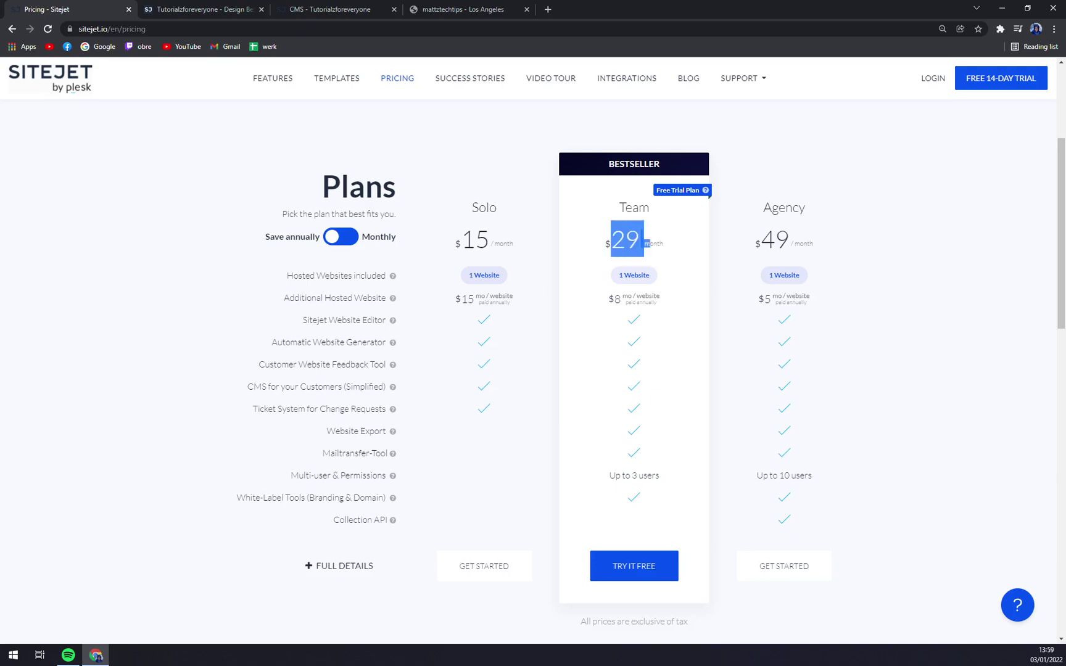
{"action": "left_click", "coordinate": [672, 247]}
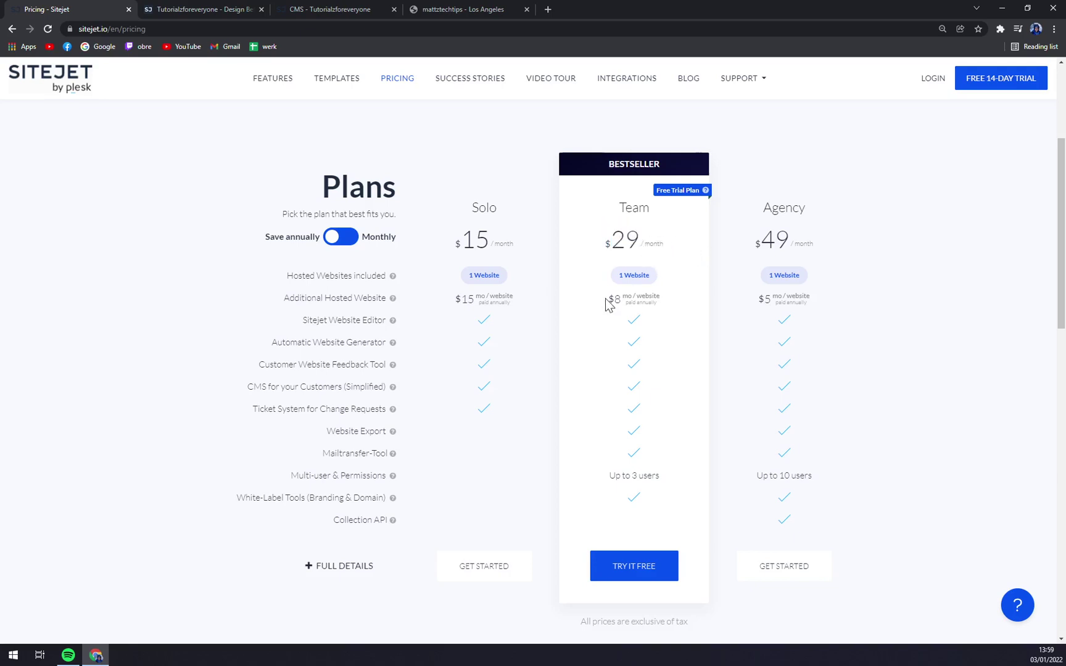
{"action": "left_click_drag", "start_coordinate": [607, 302], "coordinate": [658, 303]}
{"action": "left_click", "coordinate": [668, 302]}
{"action": "triple_click", "coordinate": [783, 226]}
{"action": "left_click", "coordinate": [852, 249]}
{"action": "mouse_move", "coordinate": [615, 301]}
{"action": "left_mouse_down"}
{"action": "mouse_move", "coordinate": [659, 298]}
{"action": "mouse_move", "coordinate": [617, 305]}
{"action": "left_mouse_up"}
{"action": "left_click", "coordinate": [624, 305]}
{"action": "left_click", "coordinate": [617, 305]}
{"action": "left_click_drag", "start_coordinate": [524, 305], "coordinate": [452, 302]}
{"action": "left_click", "coordinate": [452, 302]}
{"action": "scroll", "coordinate": [507, 327], "scroll_direction": "down", "scroll_amount": 4}
{"action": "scroll", "coordinate": [507, 321], "scroll_direction": "up", "scroll_amount": 4}
{"action": "left_click_drag", "start_coordinate": [606, 482], "coordinate": [661, 482]}
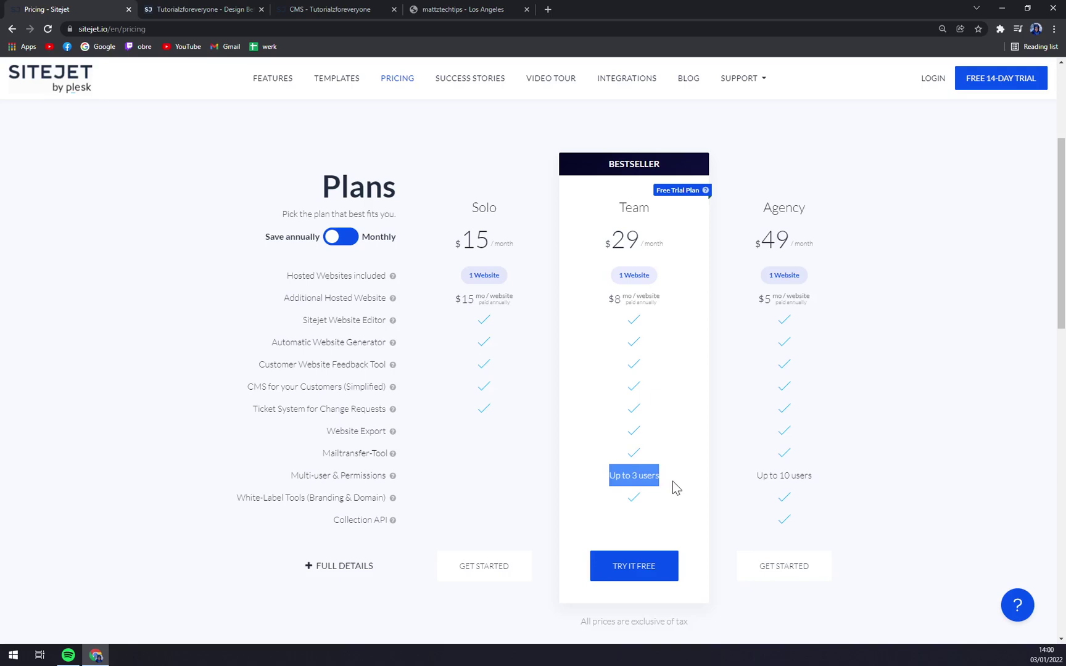
{"action": "left_click_drag", "start_coordinate": [756, 484], "coordinate": [850, 490]}
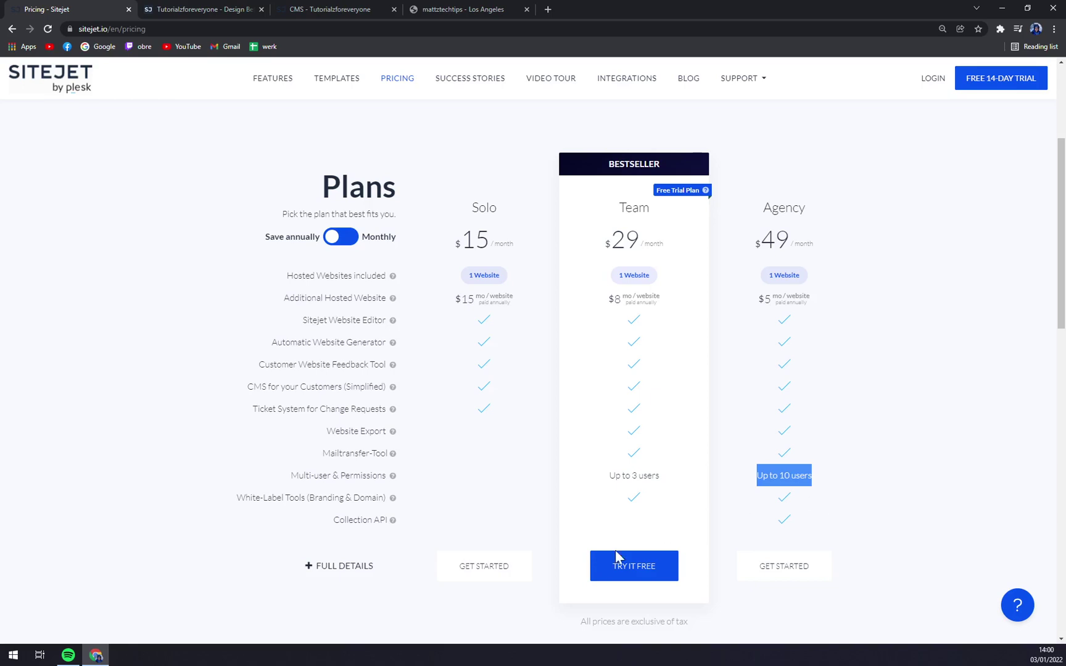
{"action": "left_click_drag", "start_coordinate": [289, 497], "coordinate": [708, 511]}
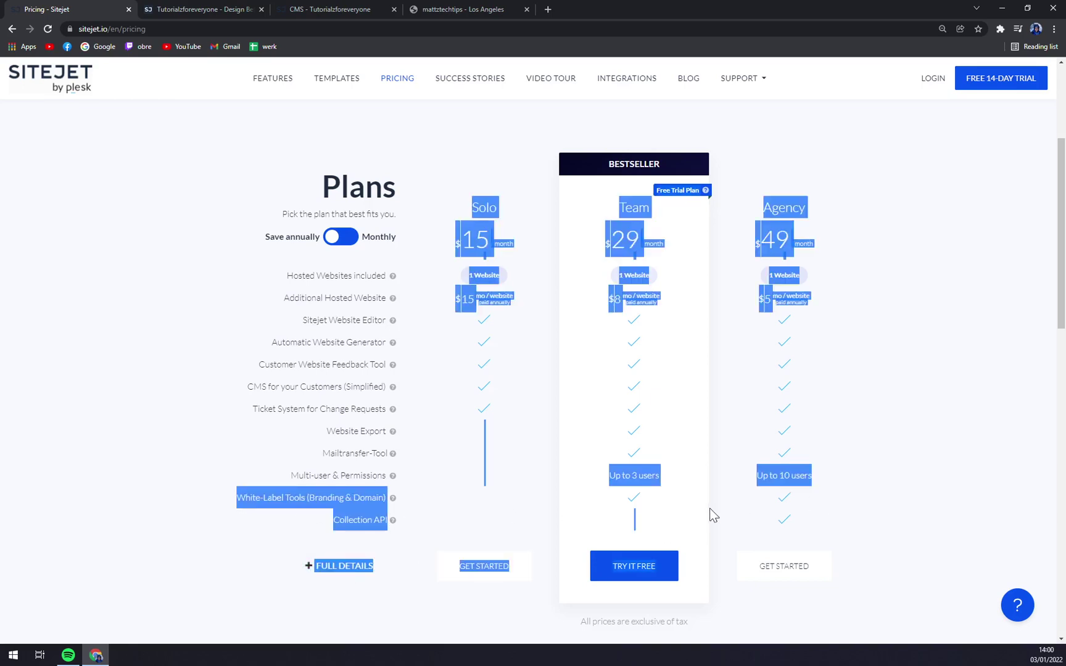
{"action": "left_click", "coordinate": [708, 511]}
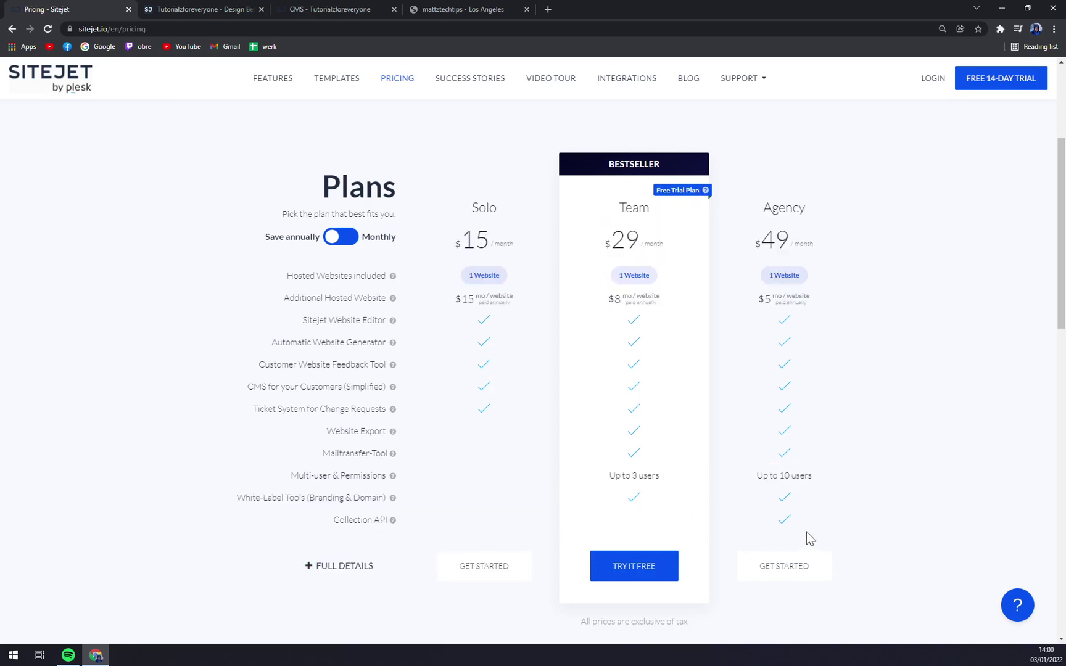
{"action": "scroll", "coordinate": [746, 340], "scroll_direction": "down", "scroll_amount": 10}
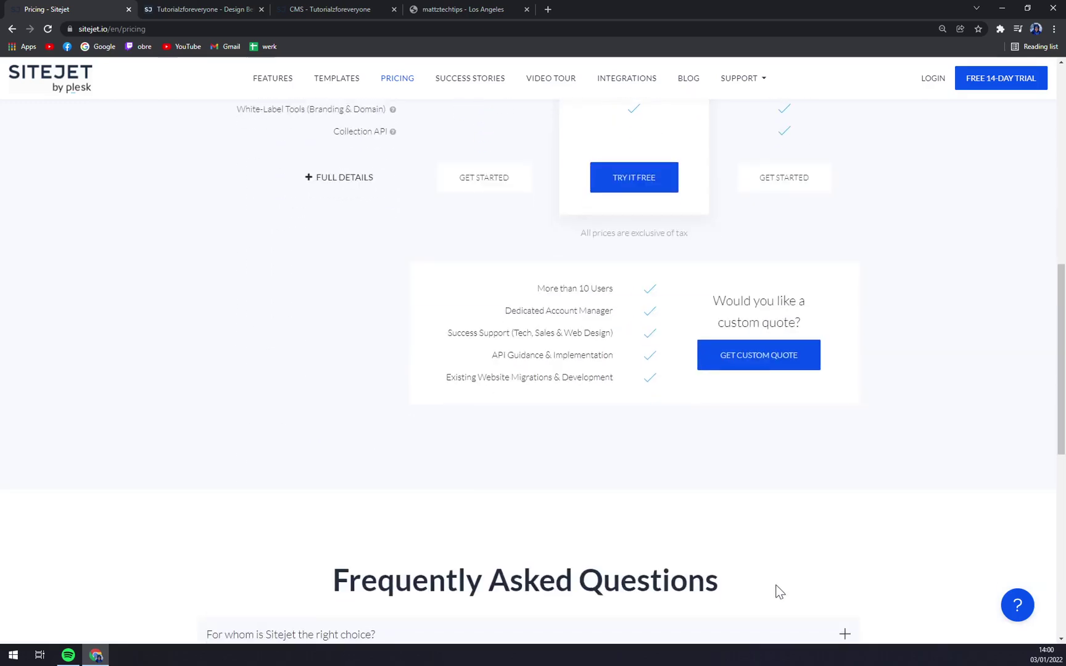
{"action": "scroll", "coordinate": [763, 592], "scroll_direction": "up", "scroll_amount": 7}
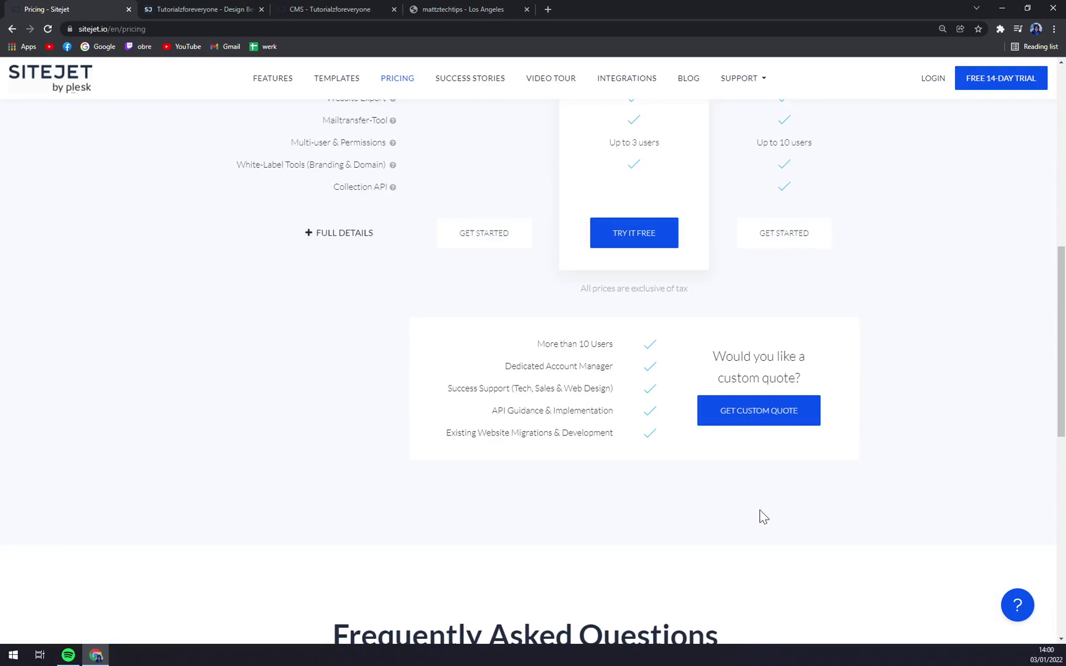
{"action": "left_click_drag", "start_coordinate": [531, 344], "coordinate": [661, 338]}
{"action": "left_click", "coordinate": [604, 452]}
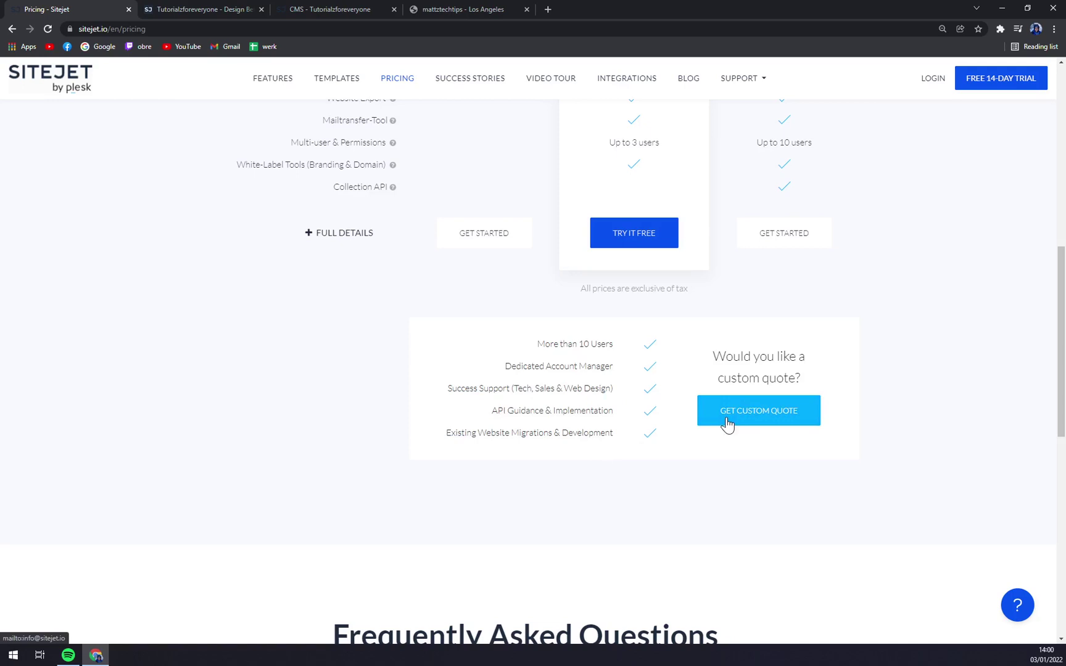
{"action": "scroll", "coordinate": [678, 429], "scroll_direction": "down", "scroll_amount": 2}
{"action": "scroll", "coordinate": [537, 396], "scroll_direction": "up", "scroll_amount": 1}
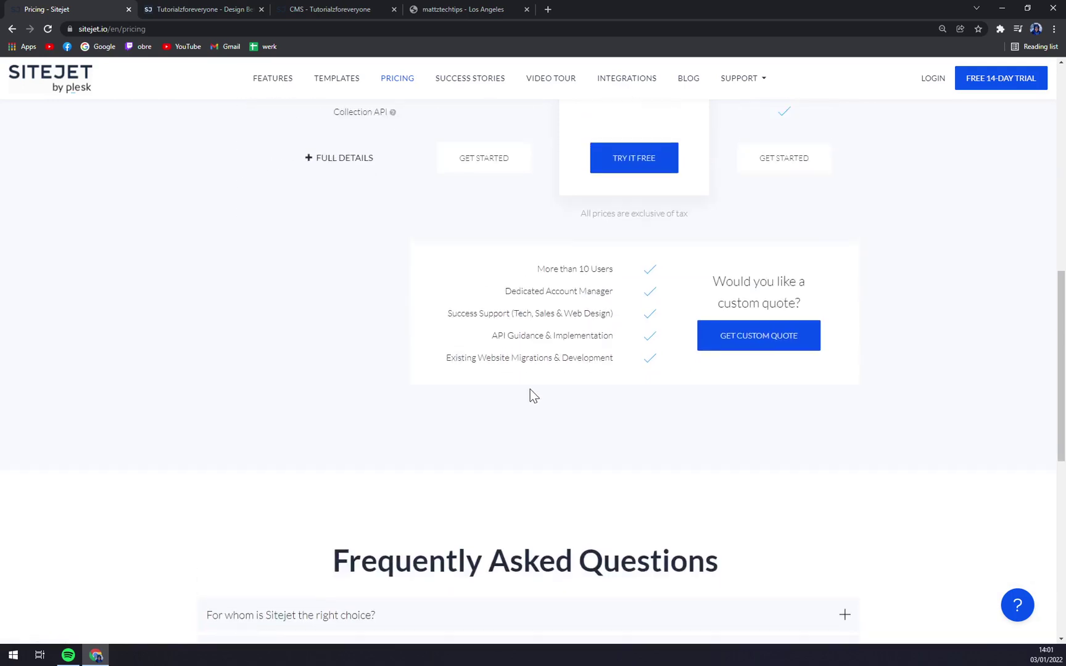
{"action": "key", "text": "Home"}
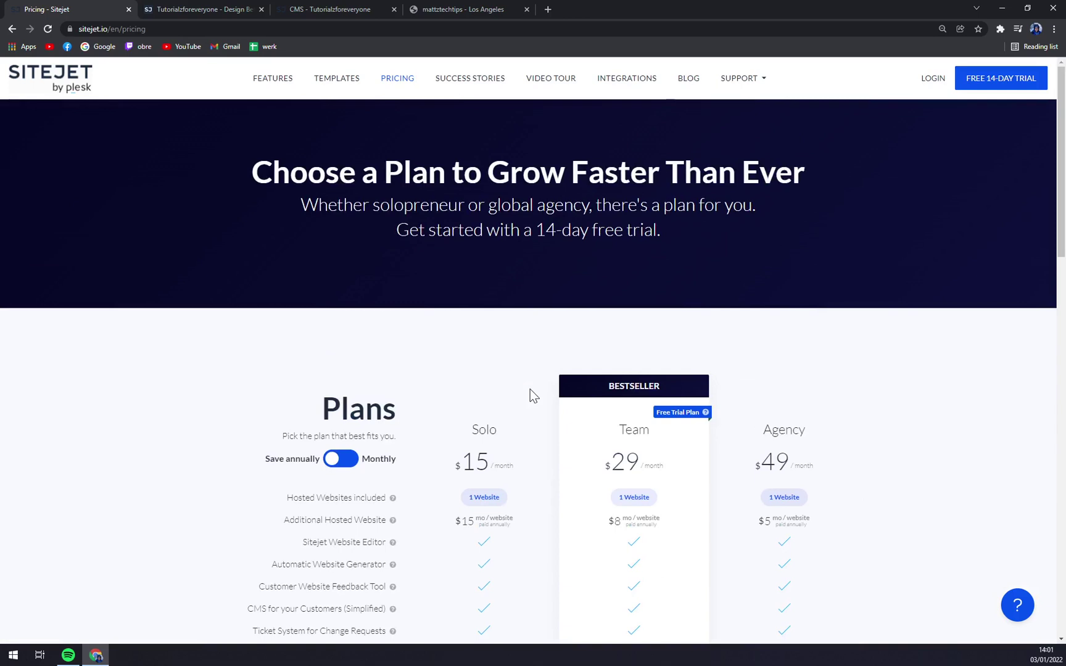
- Switch back to the Tutorialzforeveryone tab showing its partner.sitejet.io project page
{"action": "left_click", "coordinate": [207, 9]}
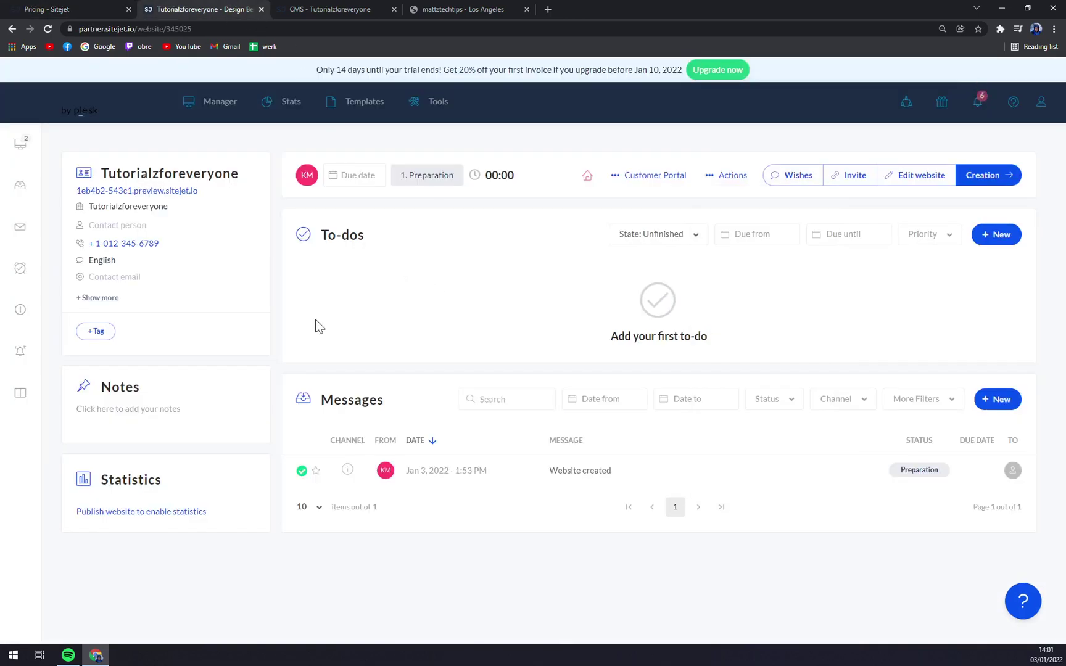